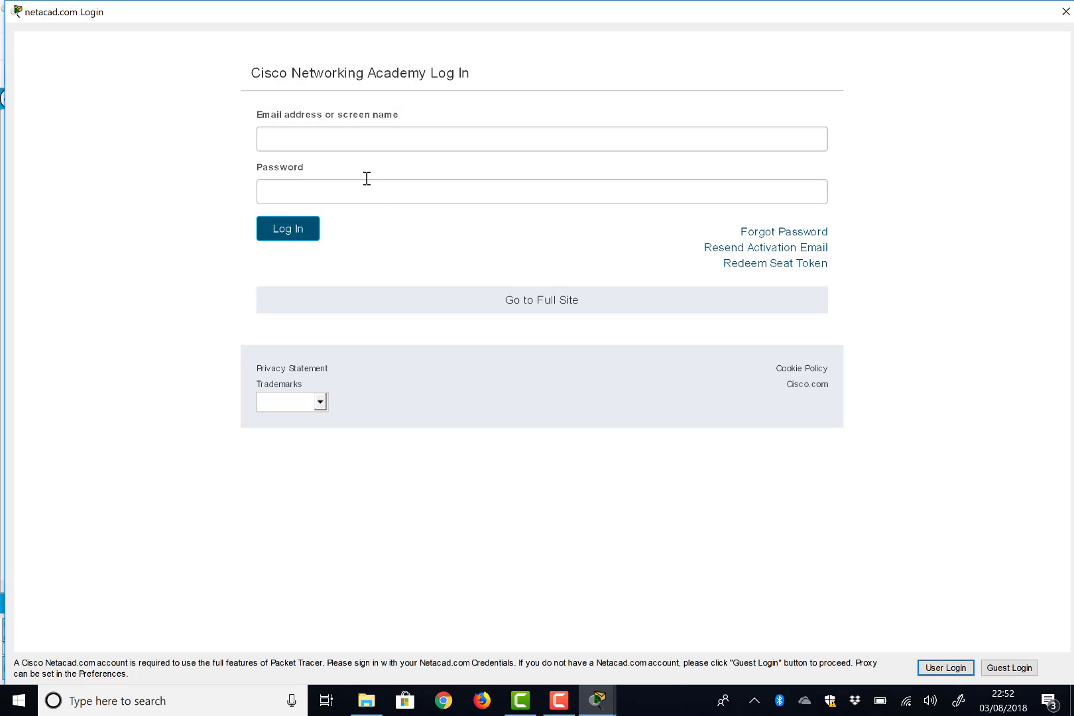
- Enter the Netacad screen name and password in the Login dialog and submit
left_click(348, 140)
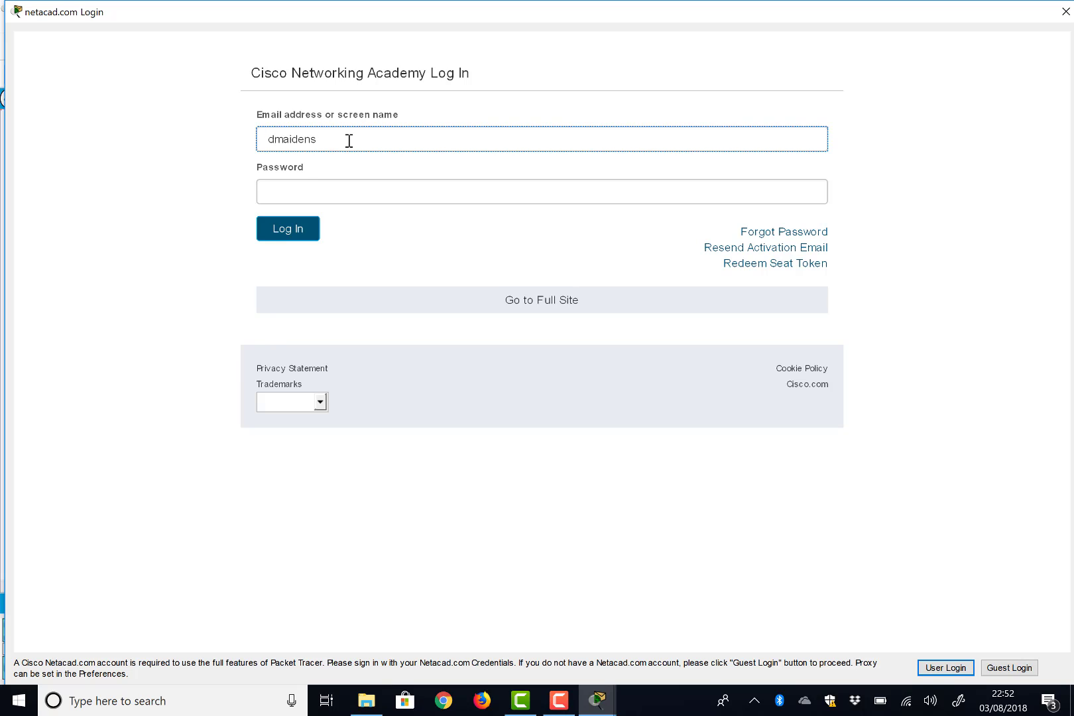
left_click(322, 191)
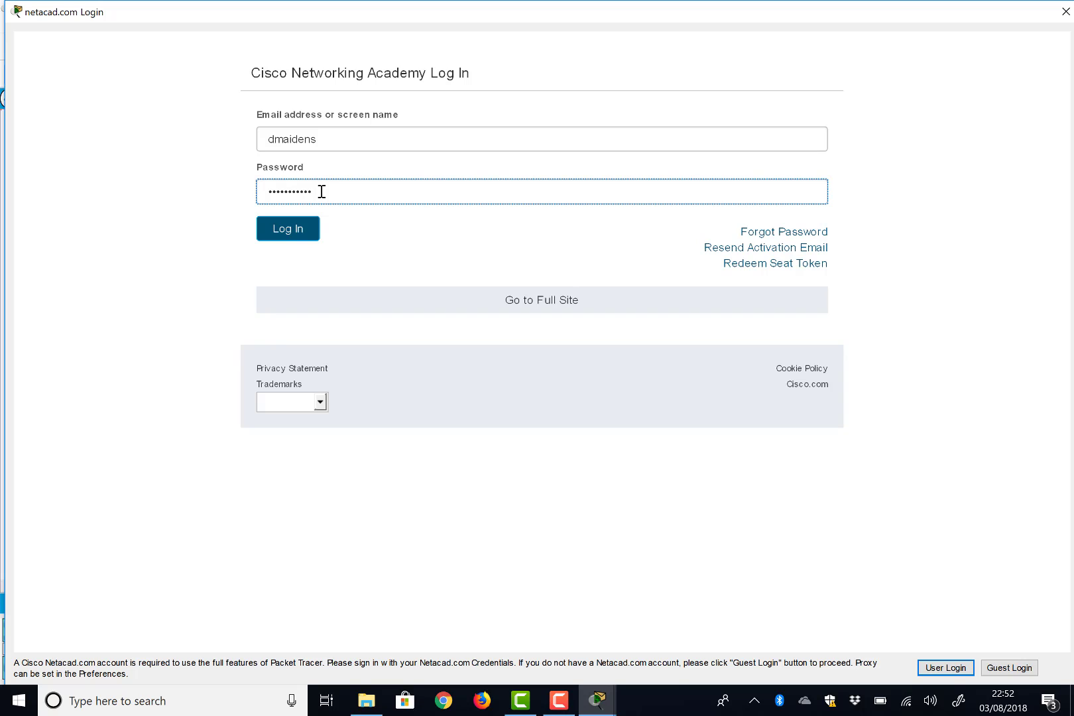
left_click(289, 232)
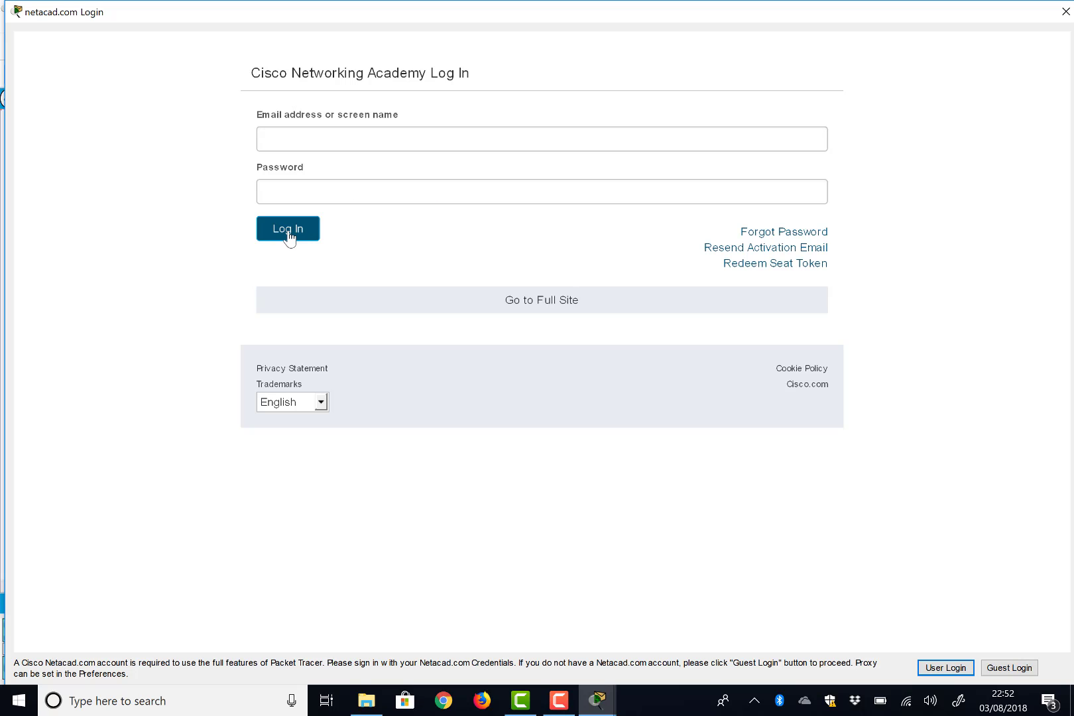
- Re-enter the account screen name and password, then submit to reach the workspace
left_click(319, 145)
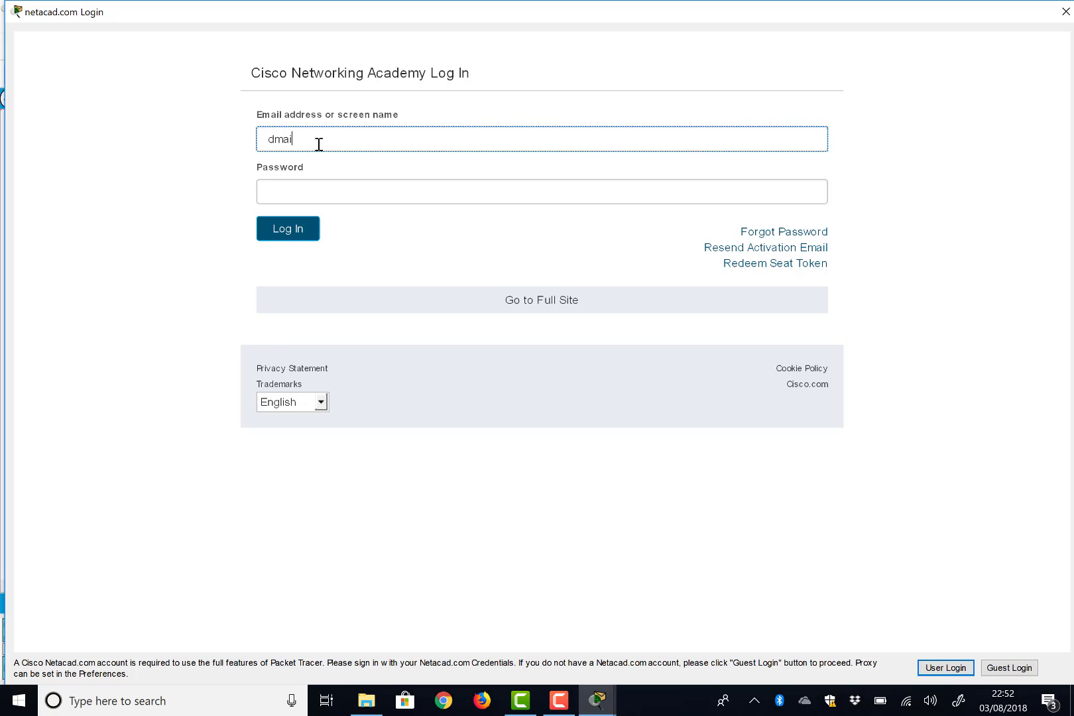
key("Tab")
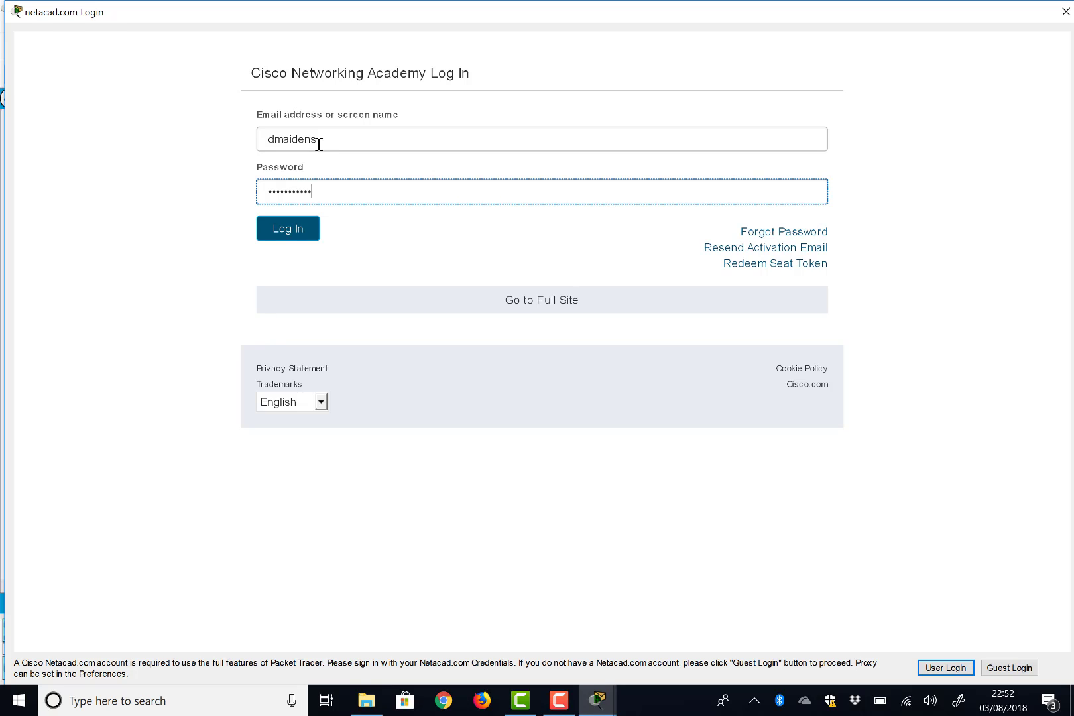
key("Return")
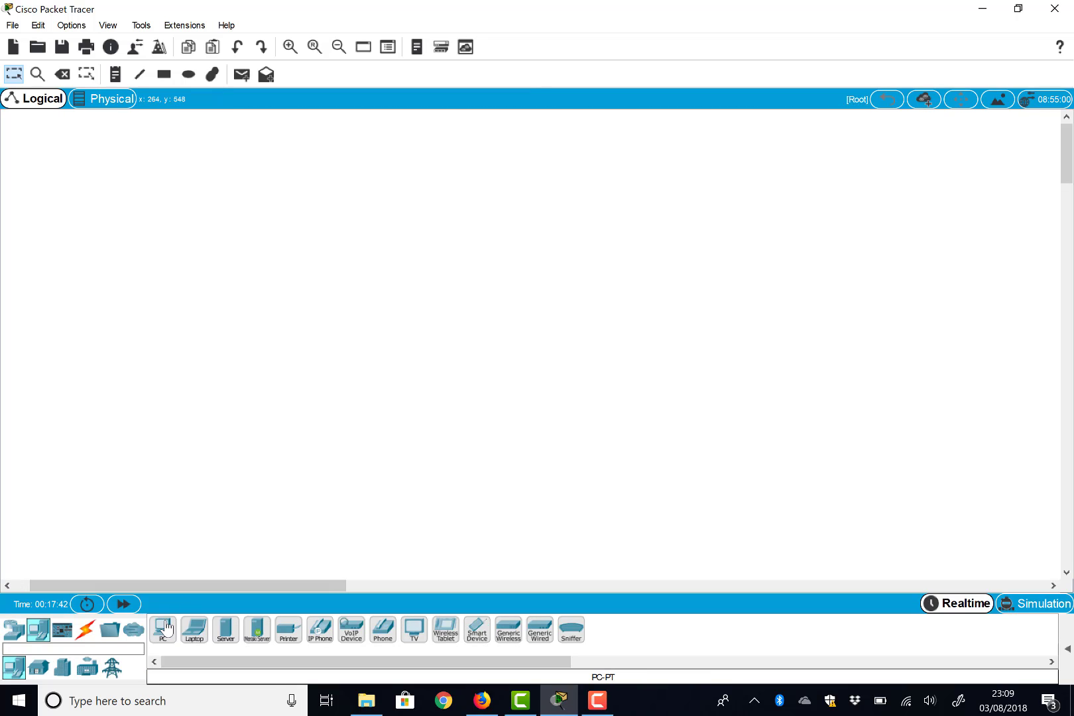
- Place four PCs (PC1 to PC4) on the logical workspace
left_click_drag(163, 628, 259, 325)
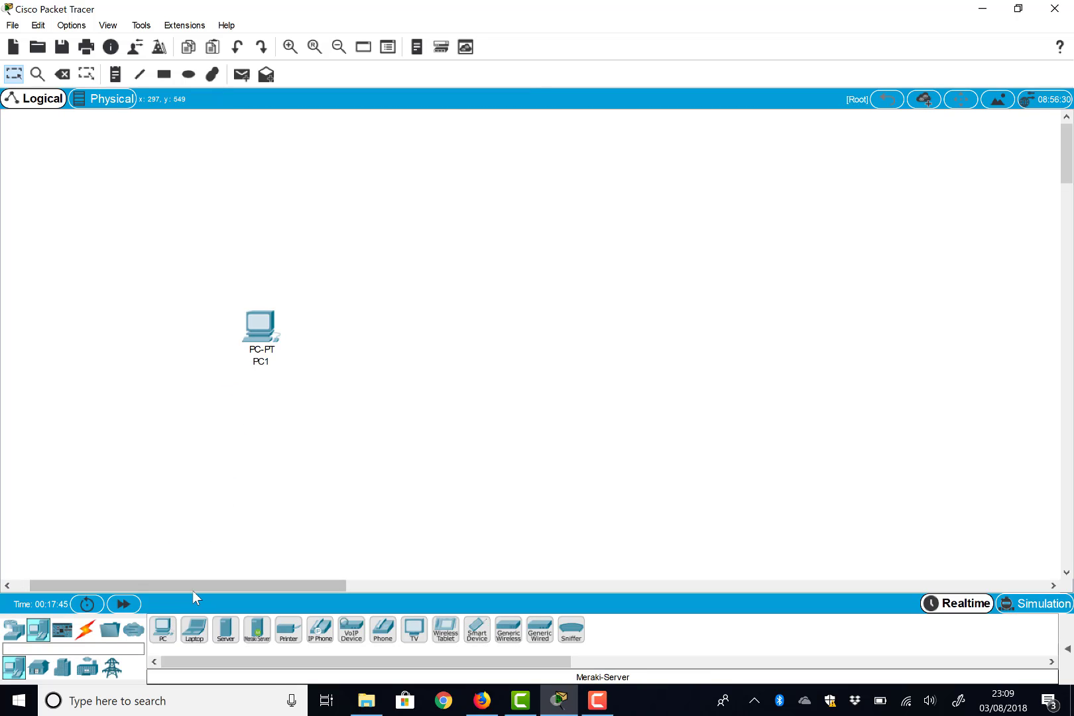
left_click_drag(163, 629, 229, 471)
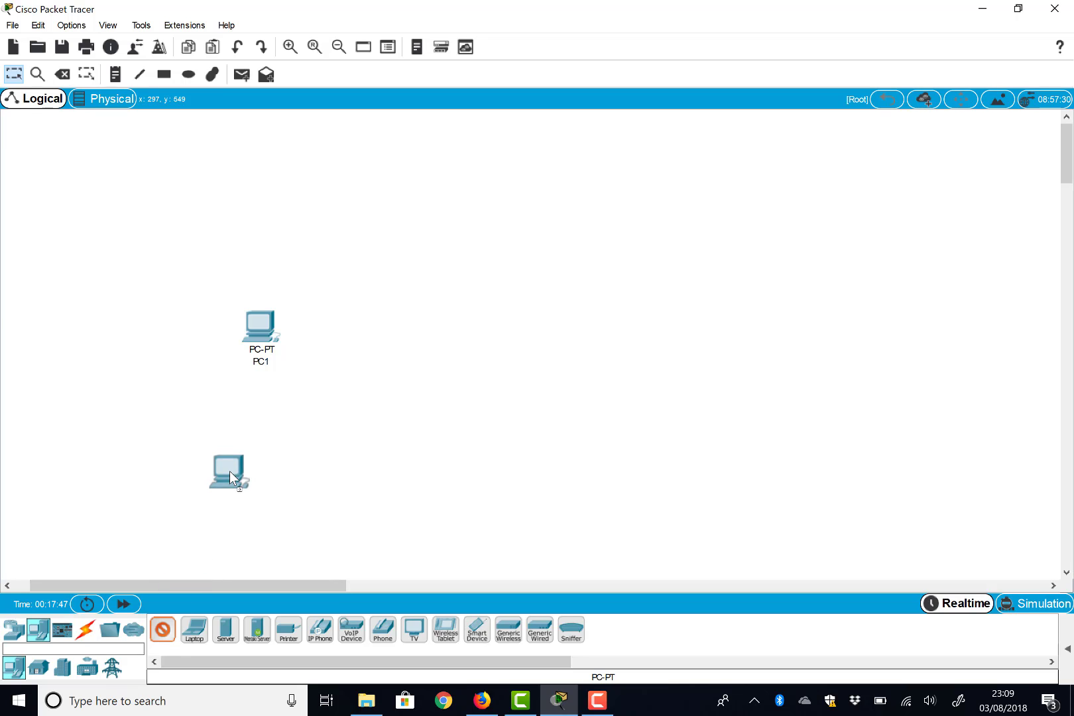
left_click(272, 385)
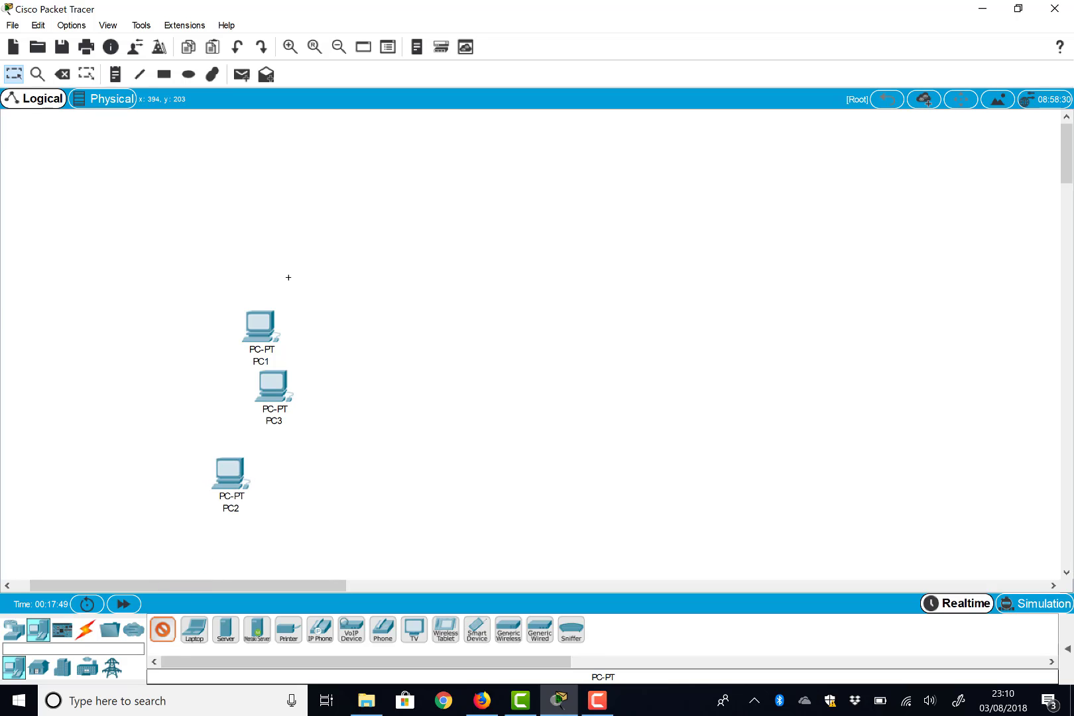
left_click(256, 251)
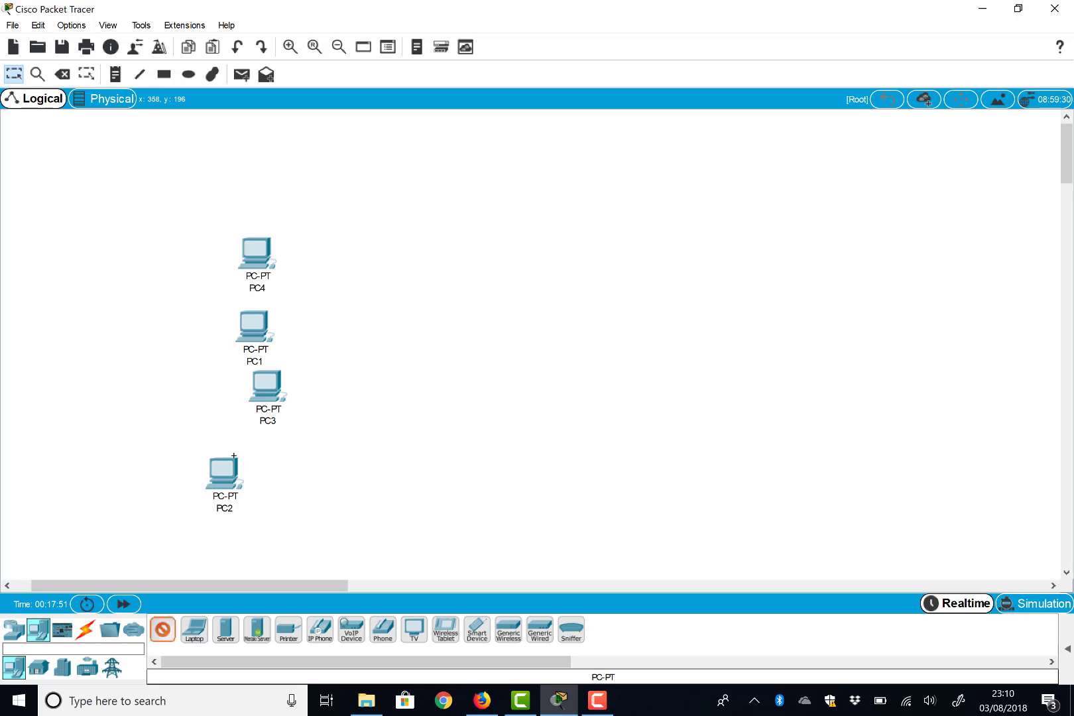
left_click(166, 632)
- Add a 2960 switch, Switch0, to the right of the PCs
left_click(84, 632)
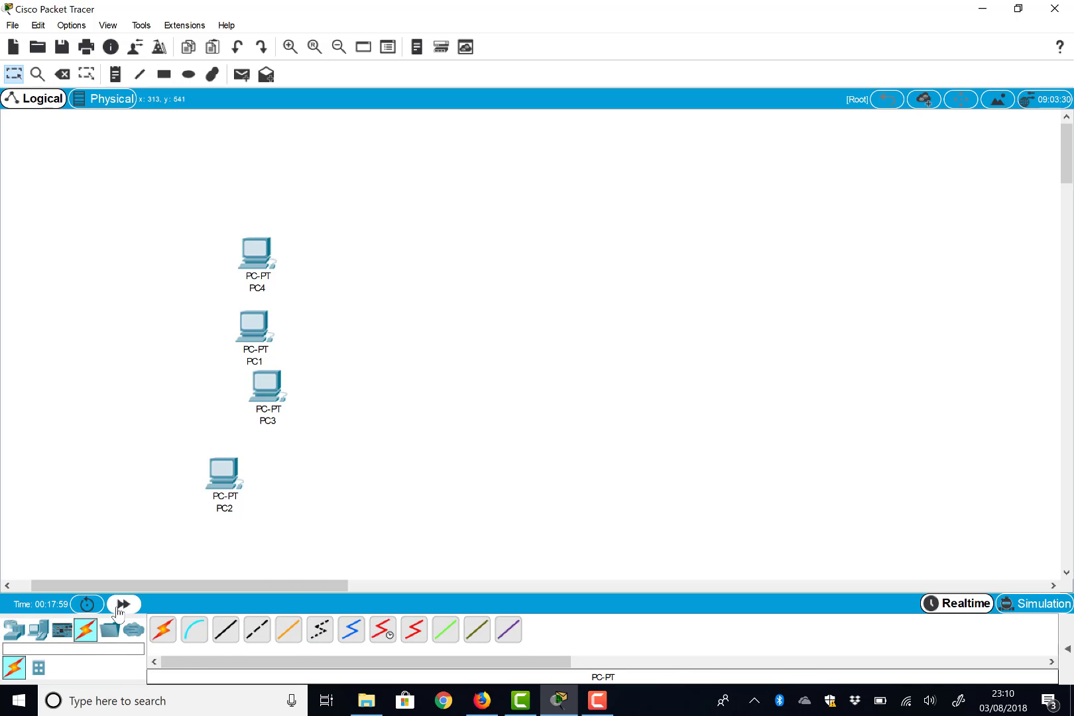
left_click(20, 632)
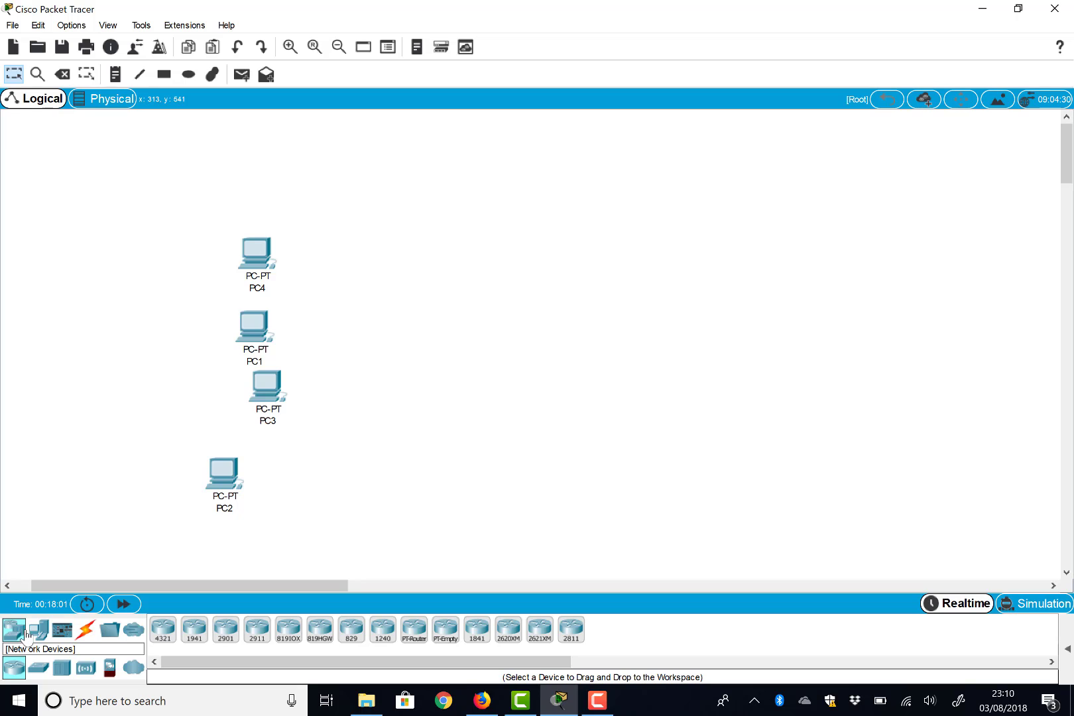
left_click(40, 669)
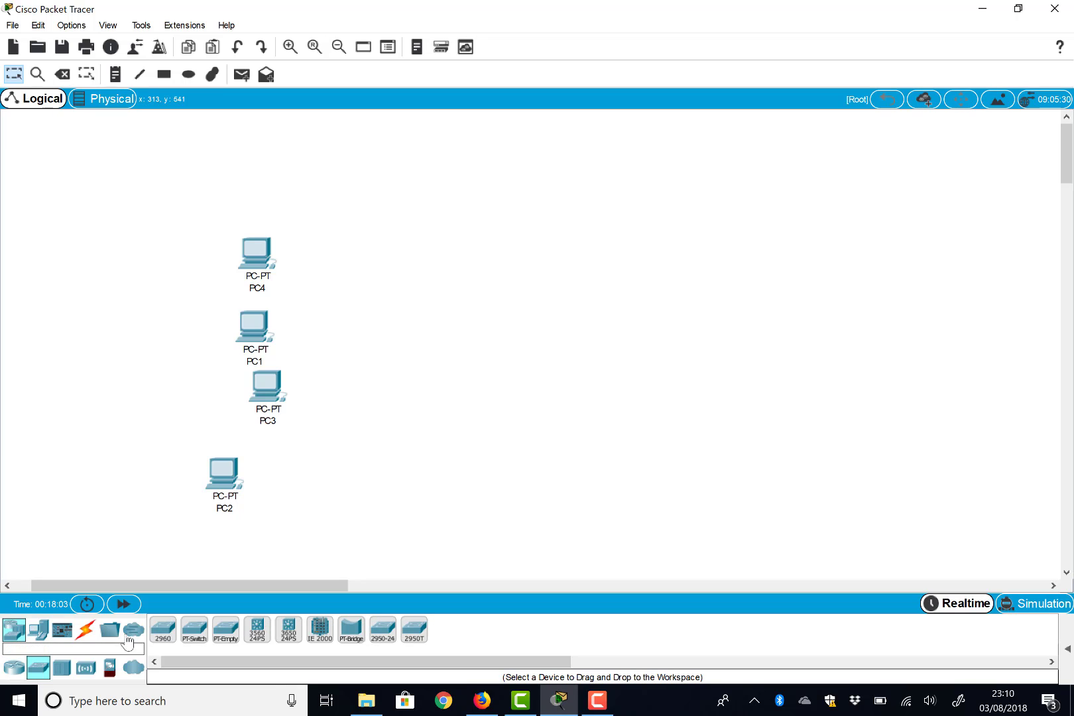
left_click(162, 628)
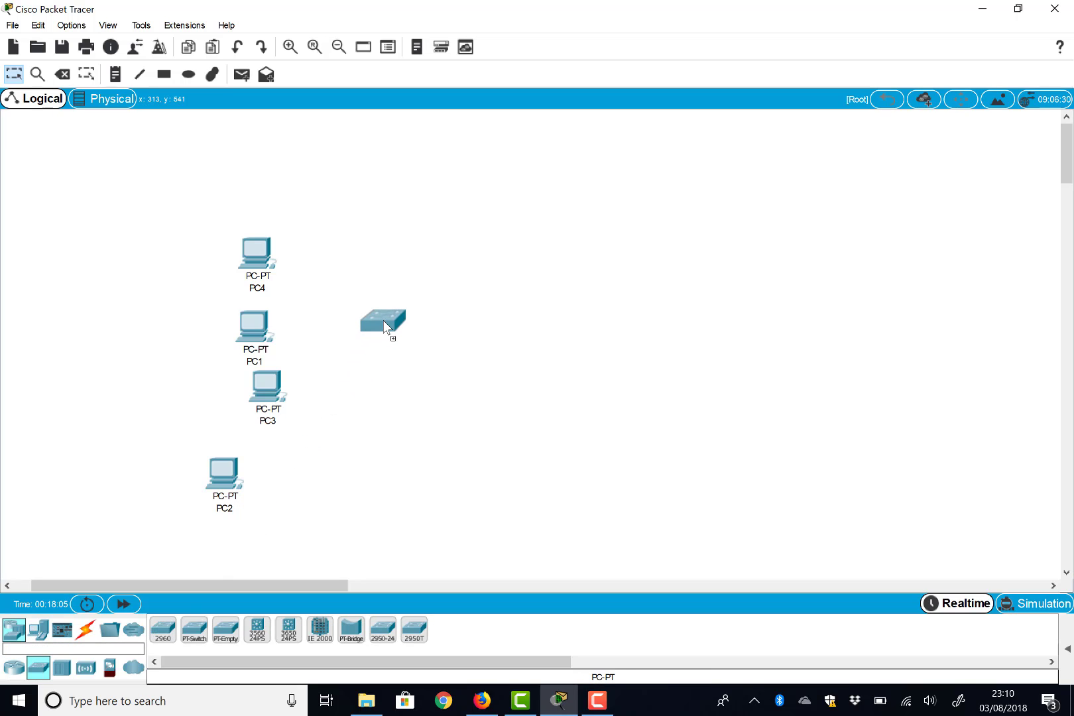
left_click(385, 325)
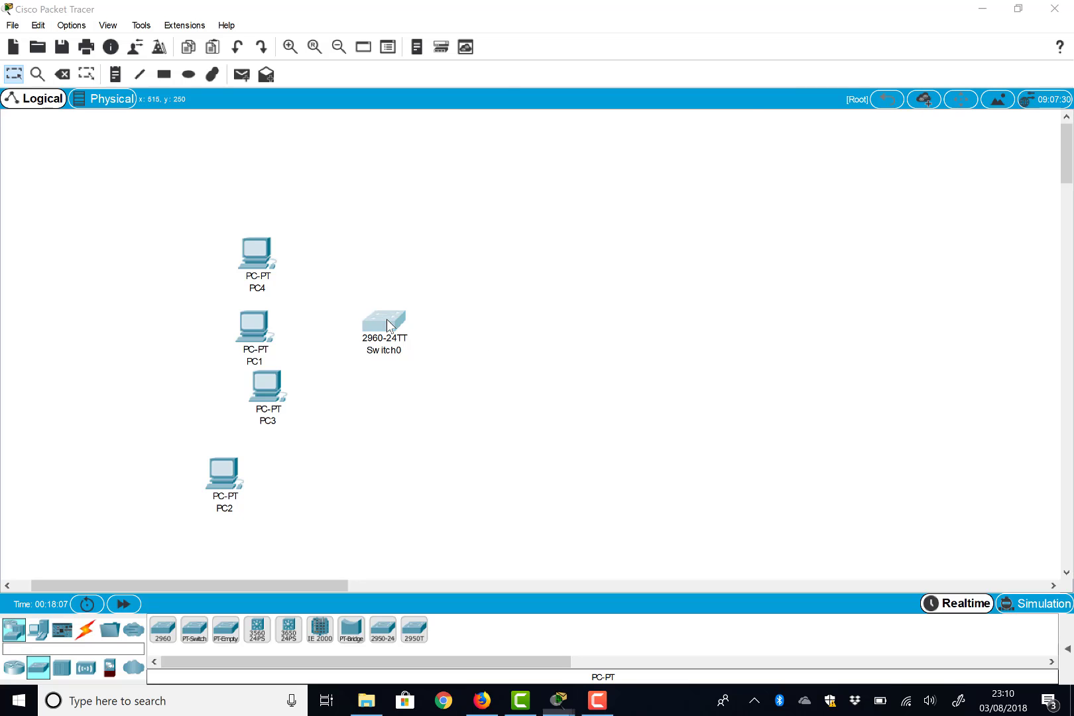
- Open and close the Switch0 and PC4 device windows
left_click(388, 321)
left_click(260, 260)
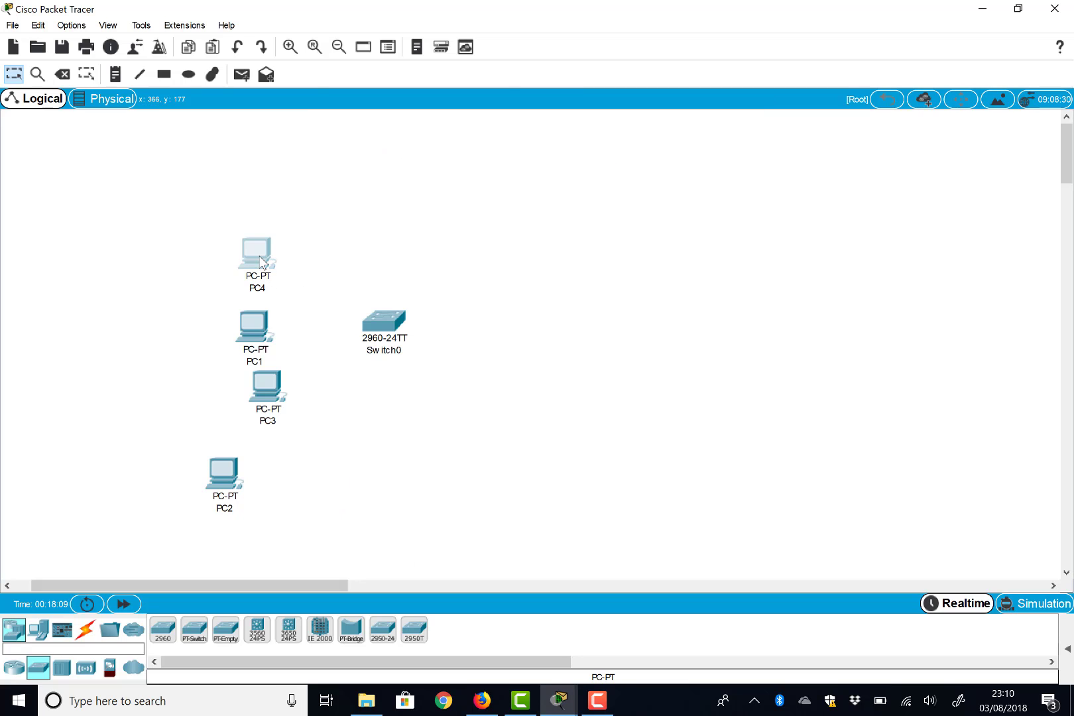
left_click(261, 260)
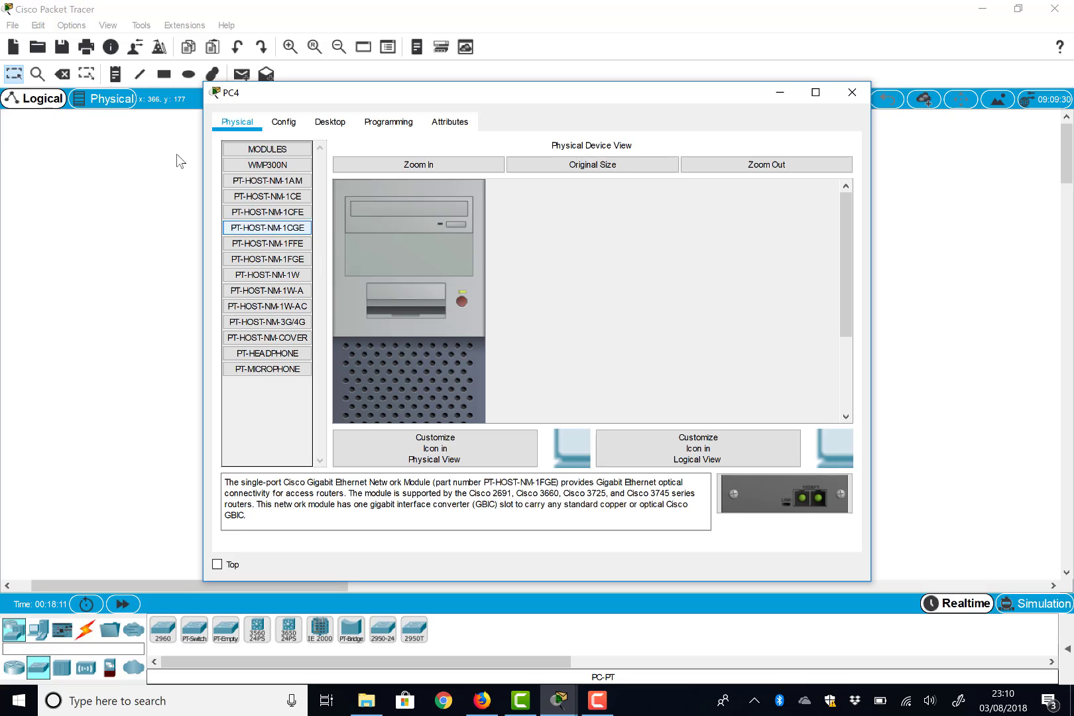
left_click(852, 93)
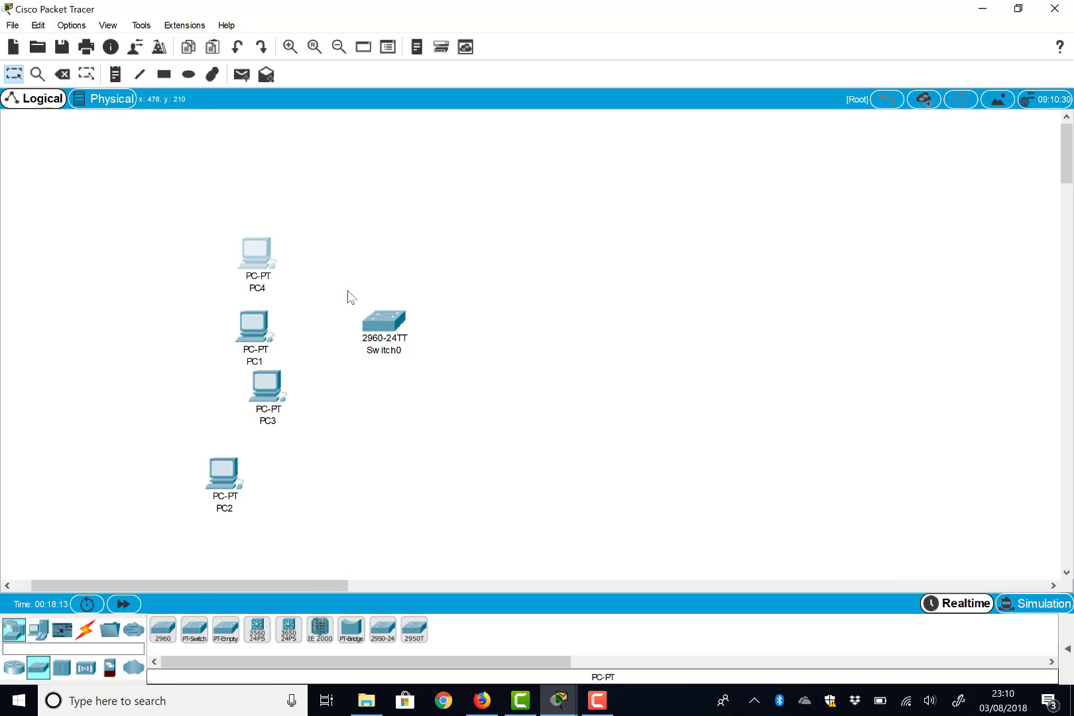
- Cable PC4's FastEthernet0 to a Switch0 FastEthernet port with copper straight-through
left_click(86, 629)
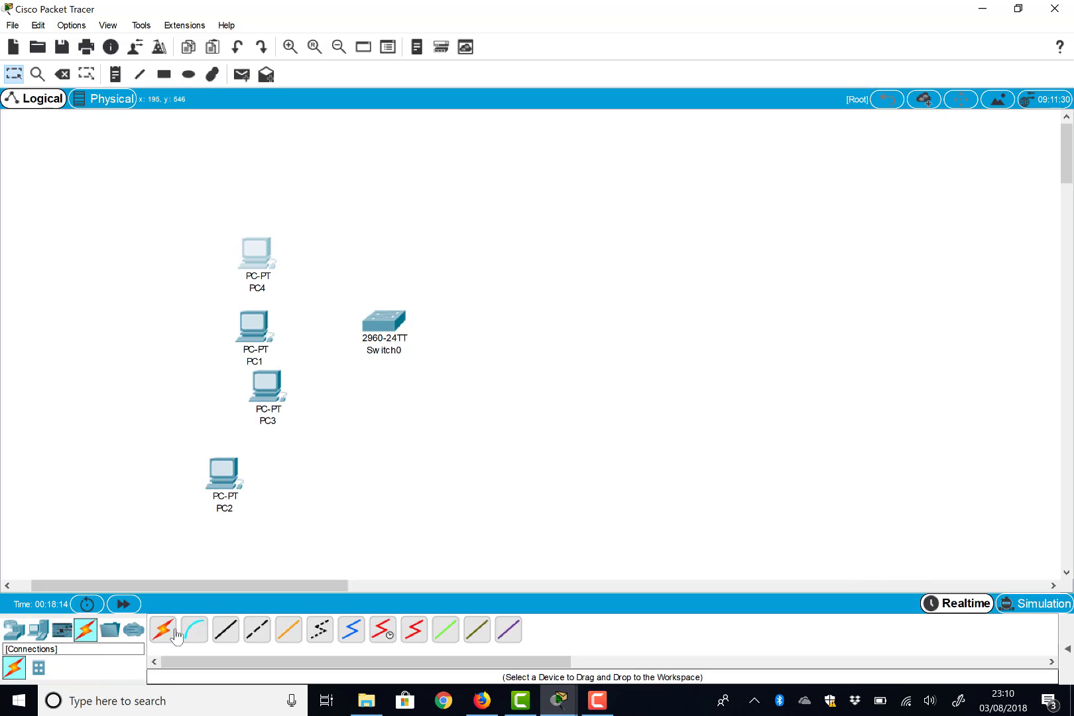
left_click(229, 636)
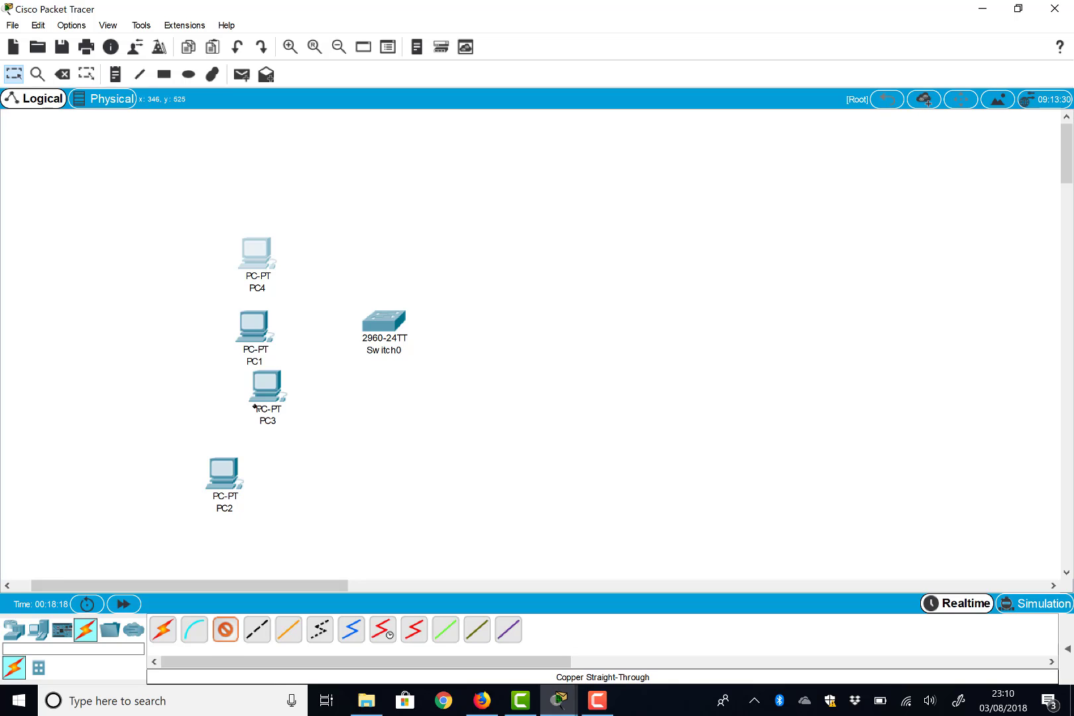
left_click(262, 260)
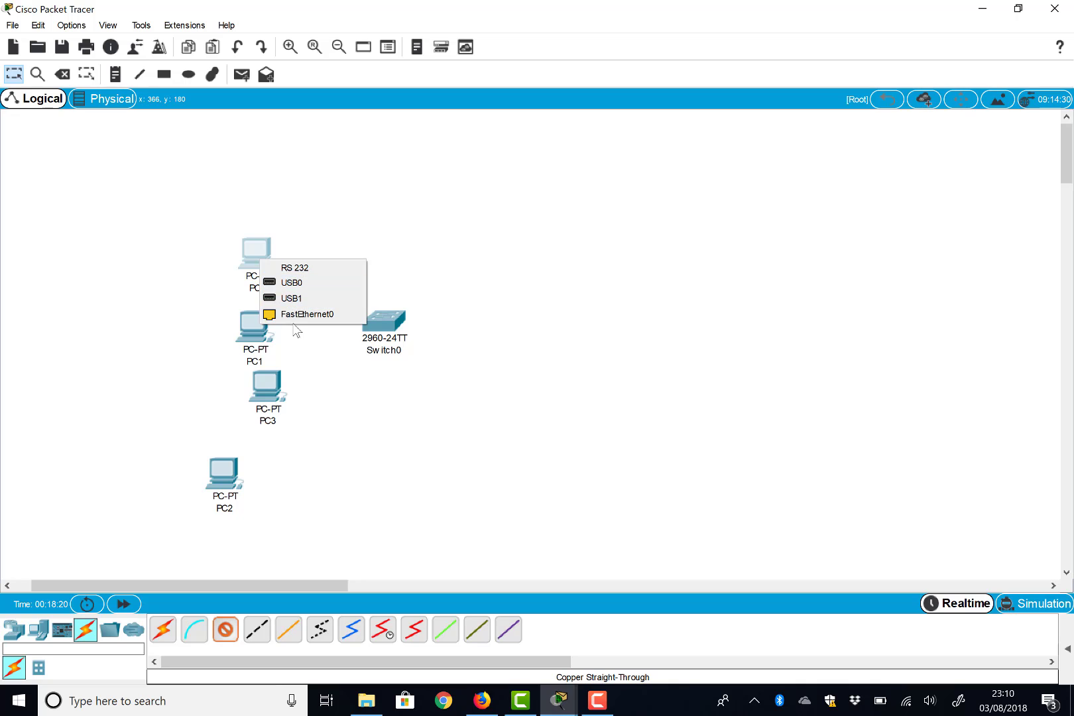
left_click(300, 314)
left_click(388, 320)
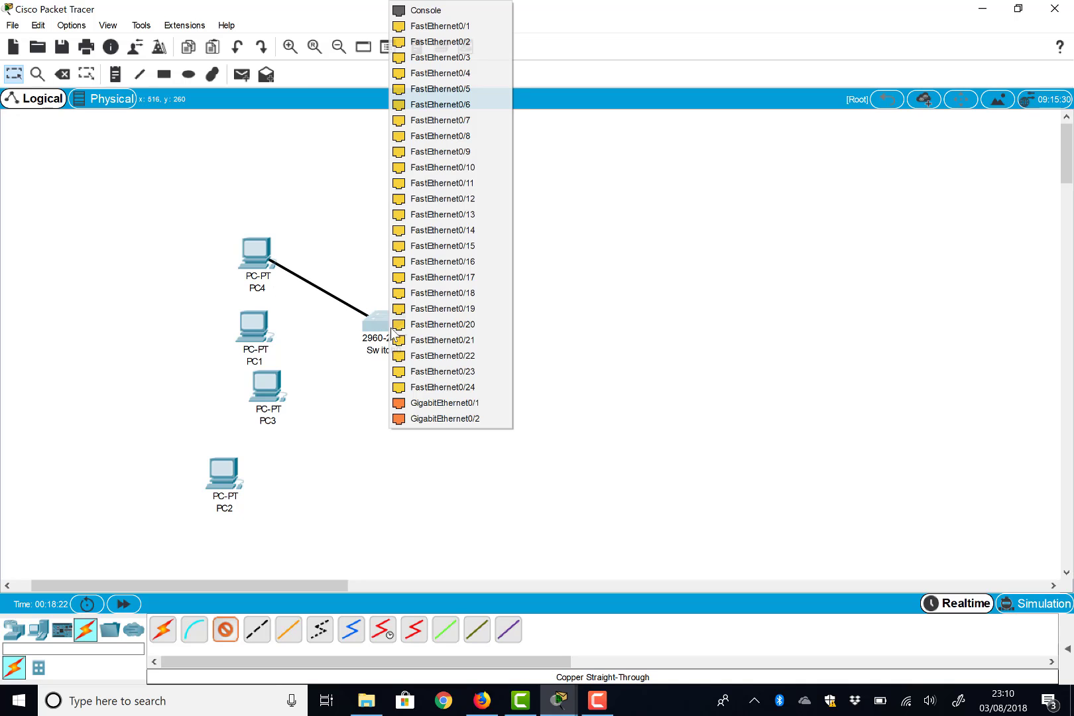
left_click(411, 295)
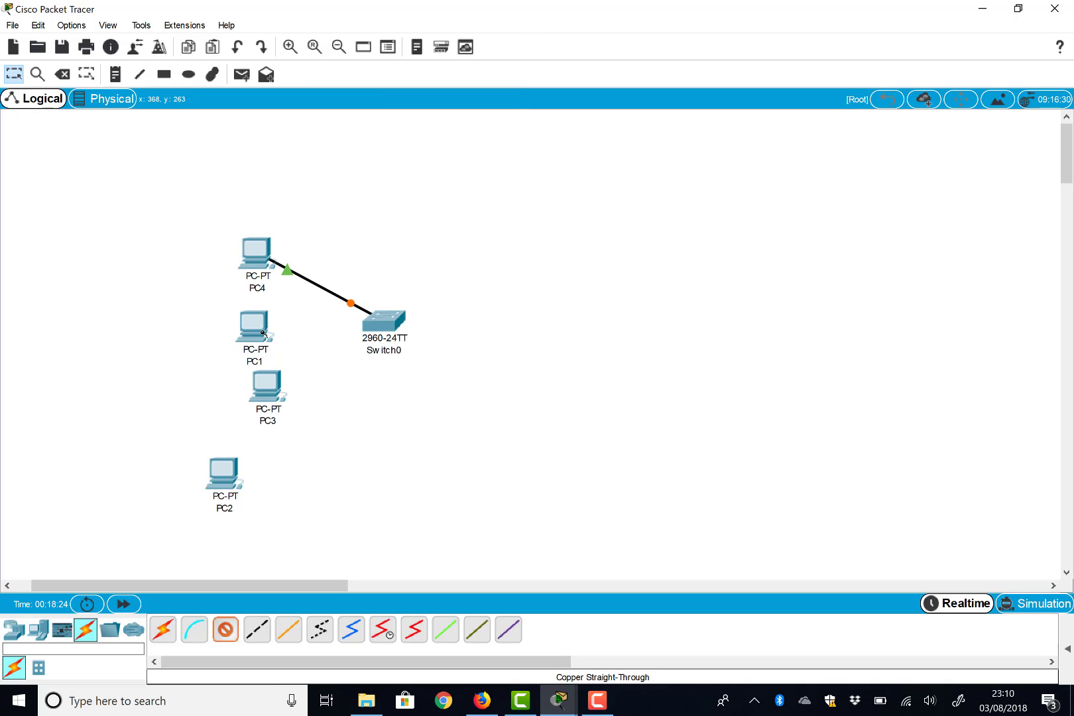
scroll(264, 333, "right", 3)
- Cable PC1's FastEthernet0 to Switch0's FastEthernet0/21 port
left_click(203, 330)
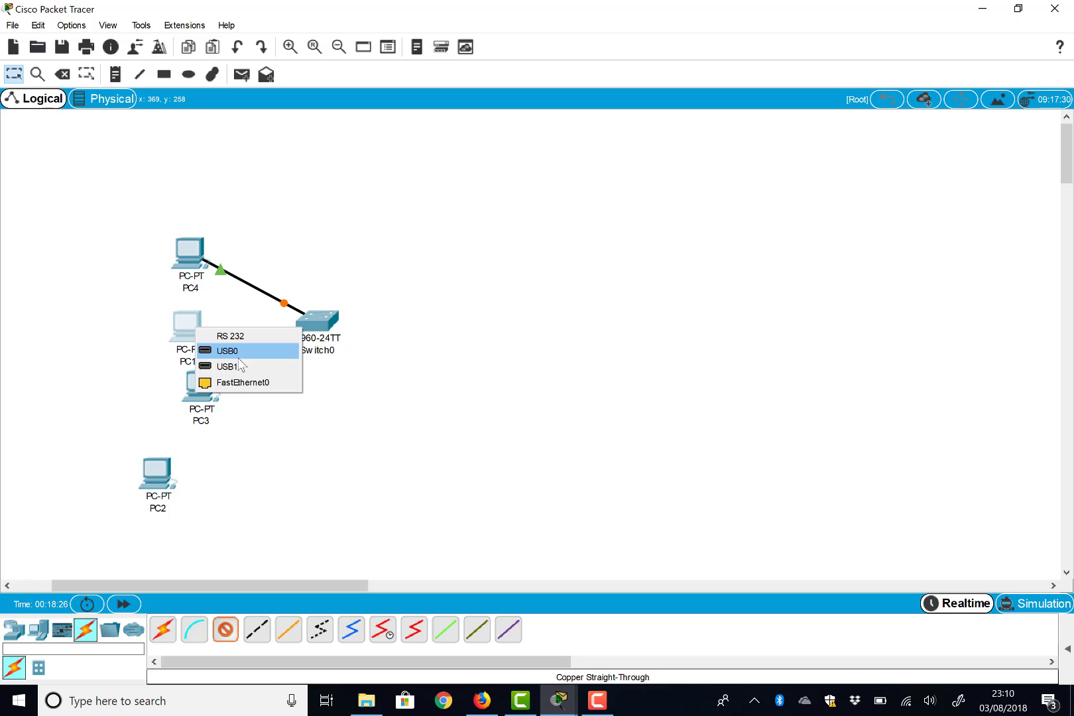
left_click(240, 382)
left_click(315, 323)
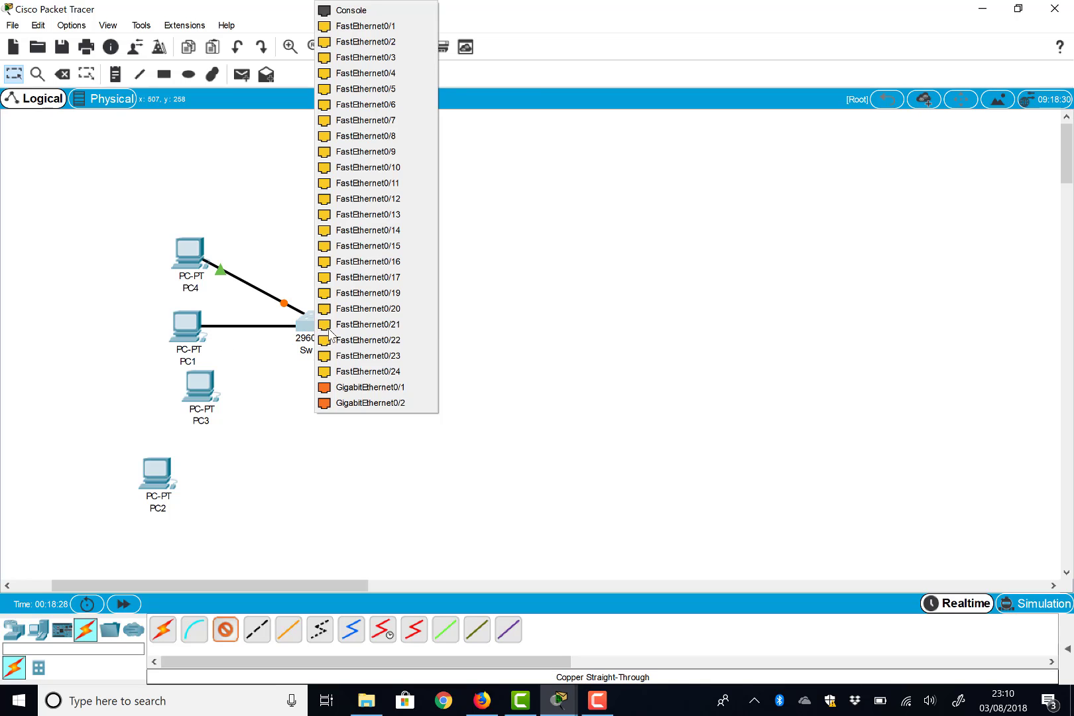
left_click(368, 321)
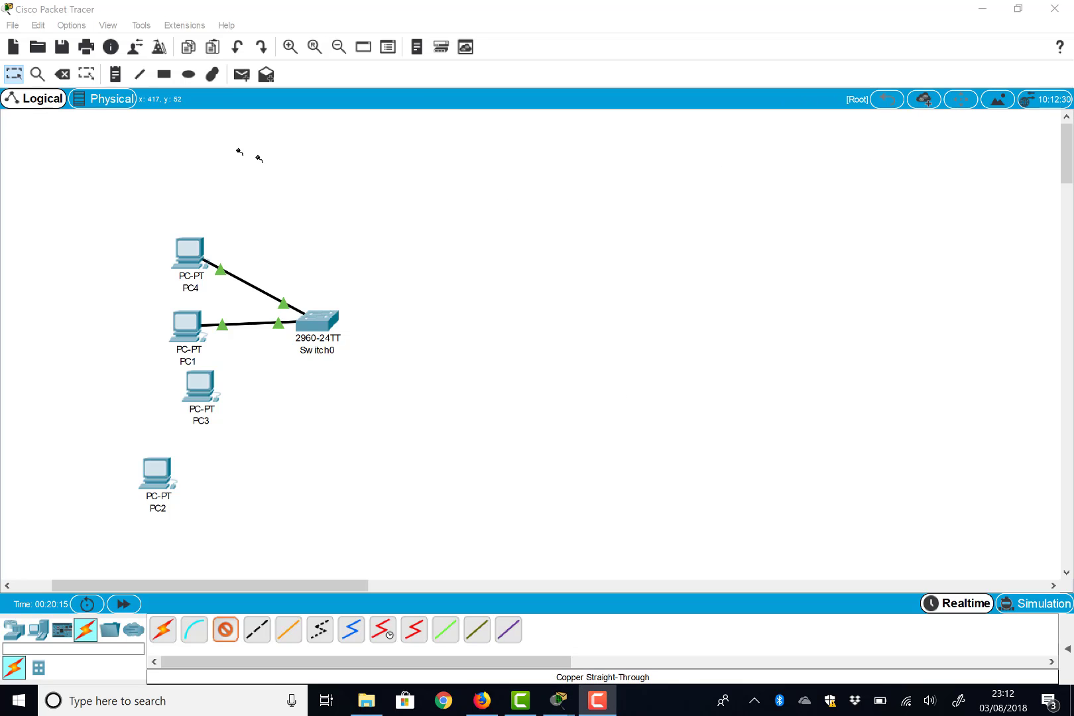
- Delete PC4 and the PC1–Switch0 cable with the Delete tool
left_click(62, 74)
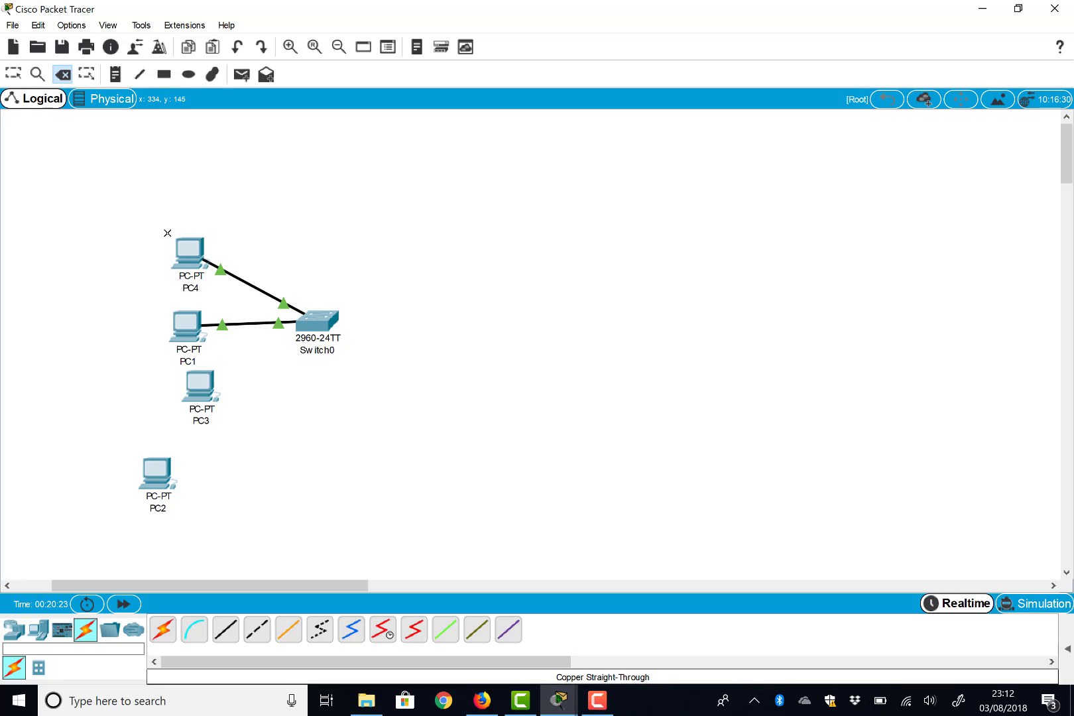
left_click(187, 252)
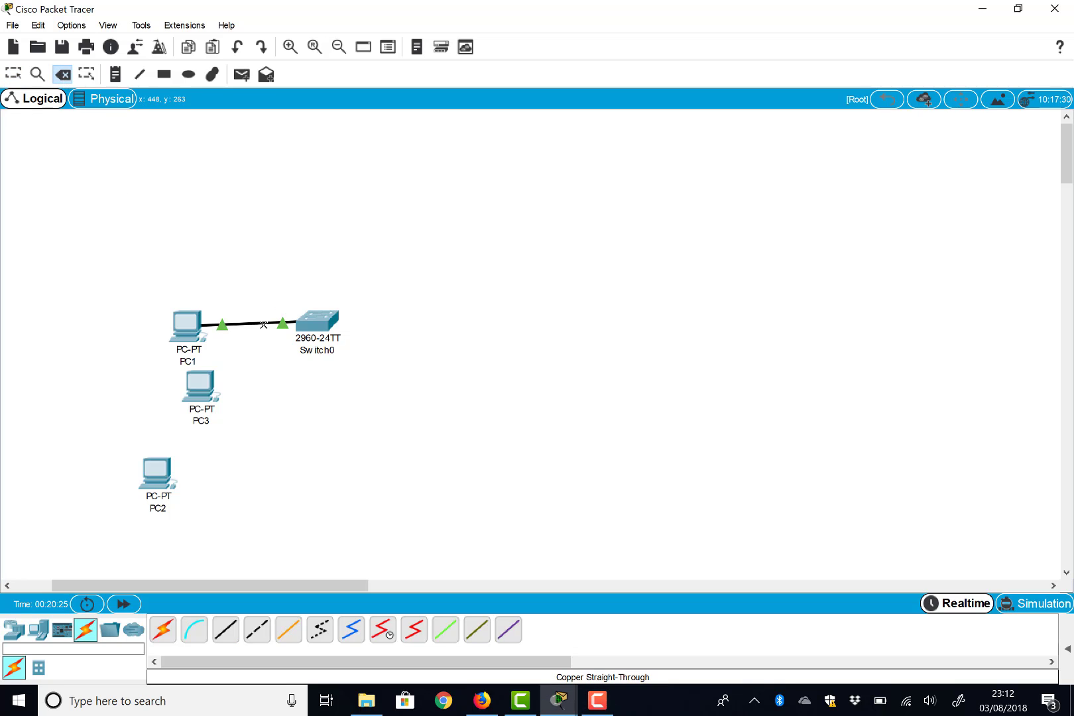
left_click(262, 321)
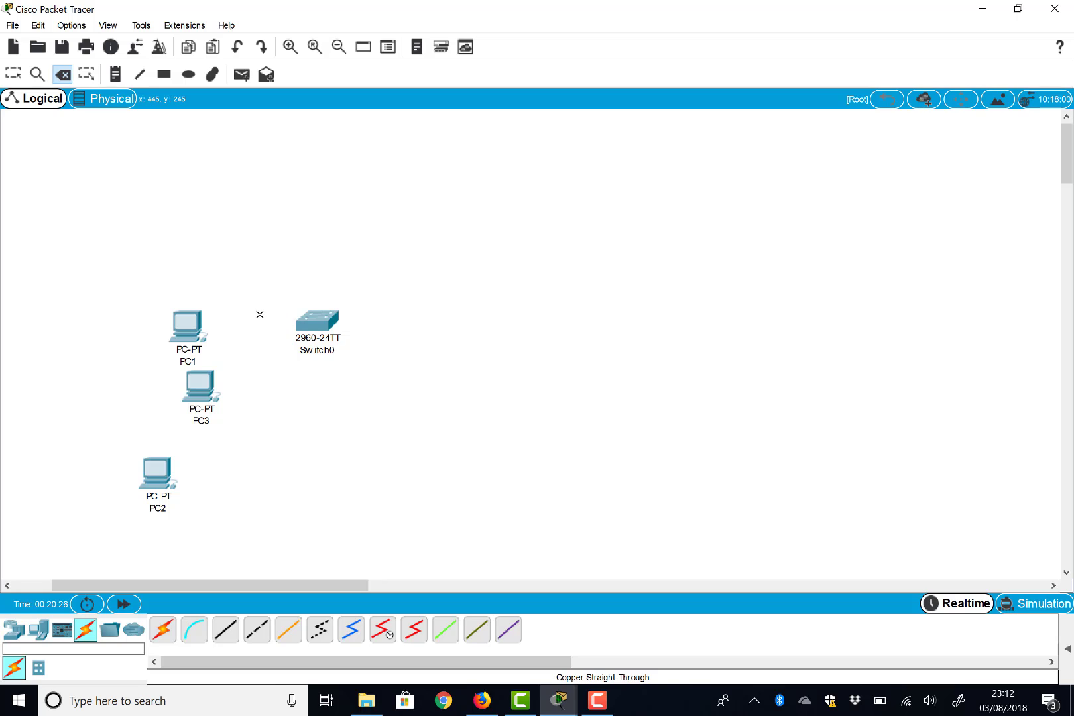
left_click(13, 73)
- Select PC1 and PC3 together and delete them, confirming the prompt
left_click_drag(140, 276, 243, 430)
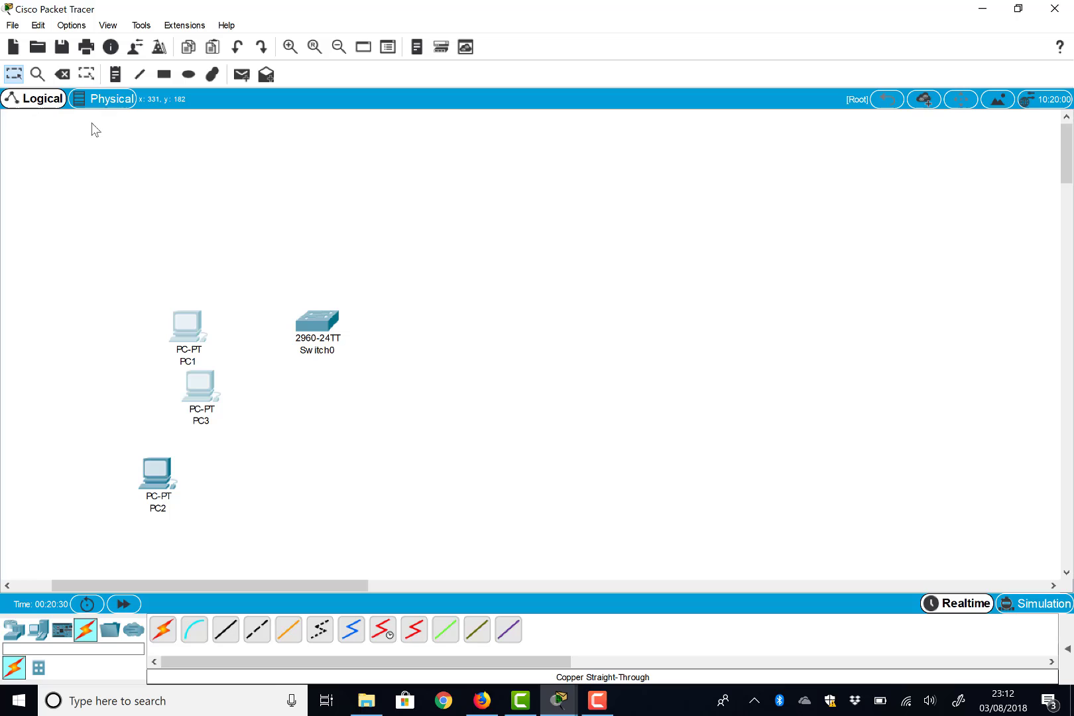
left_click(62, 74)
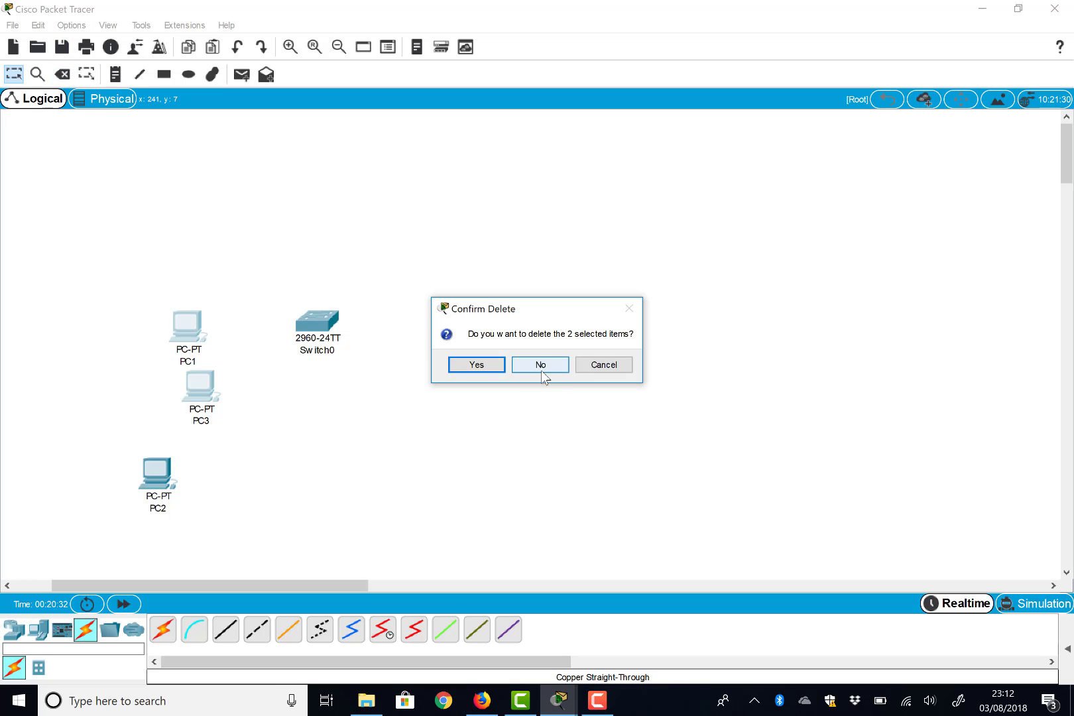
left_click(477, 364)
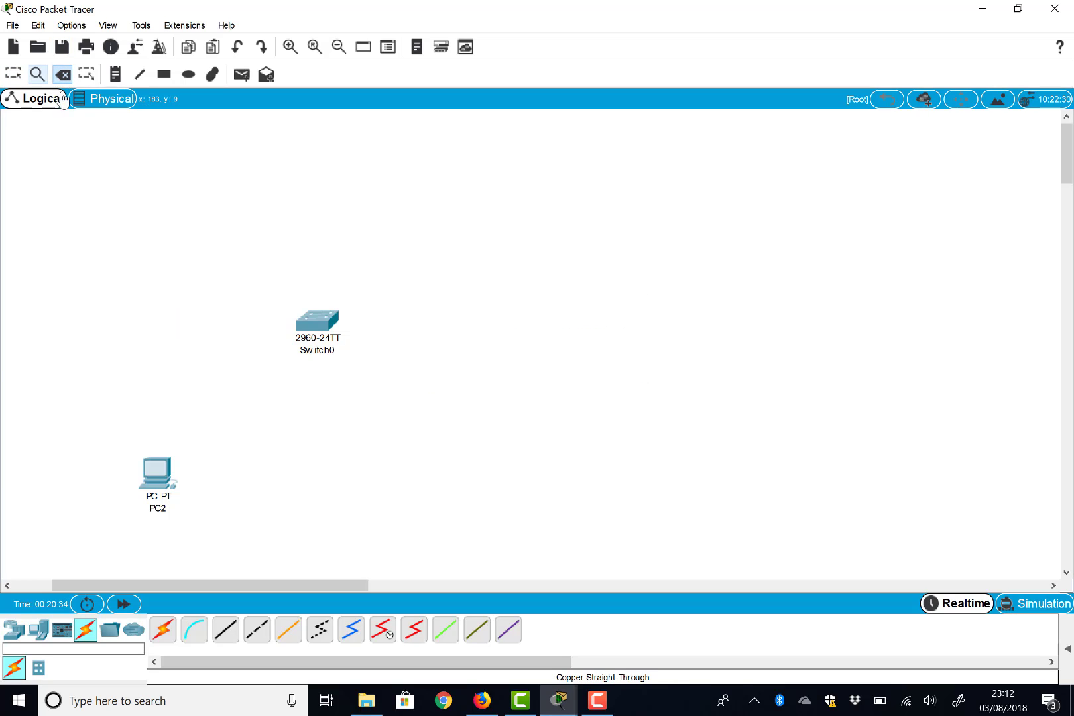
left_click(12, 75)
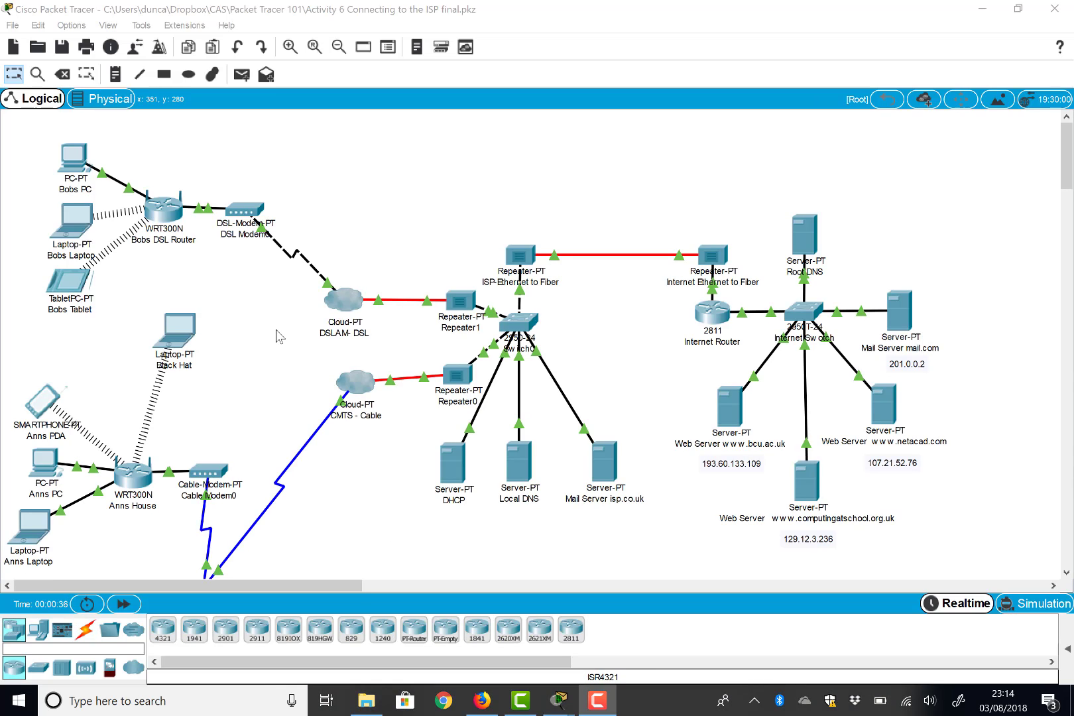
- Fast-forward the ISP network's clock five times, reaching 00:01:39
scroll(265, 334, "down", 3)
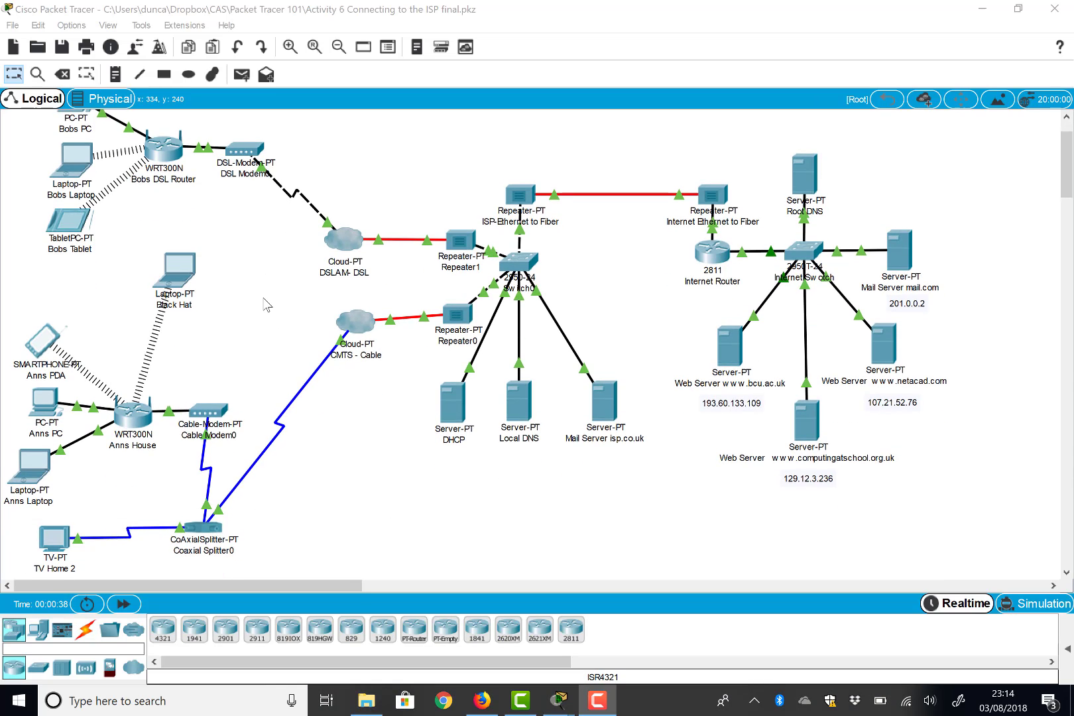
scroll(256, 333, "up", 1)
scroll(76, 421, "up", 1)
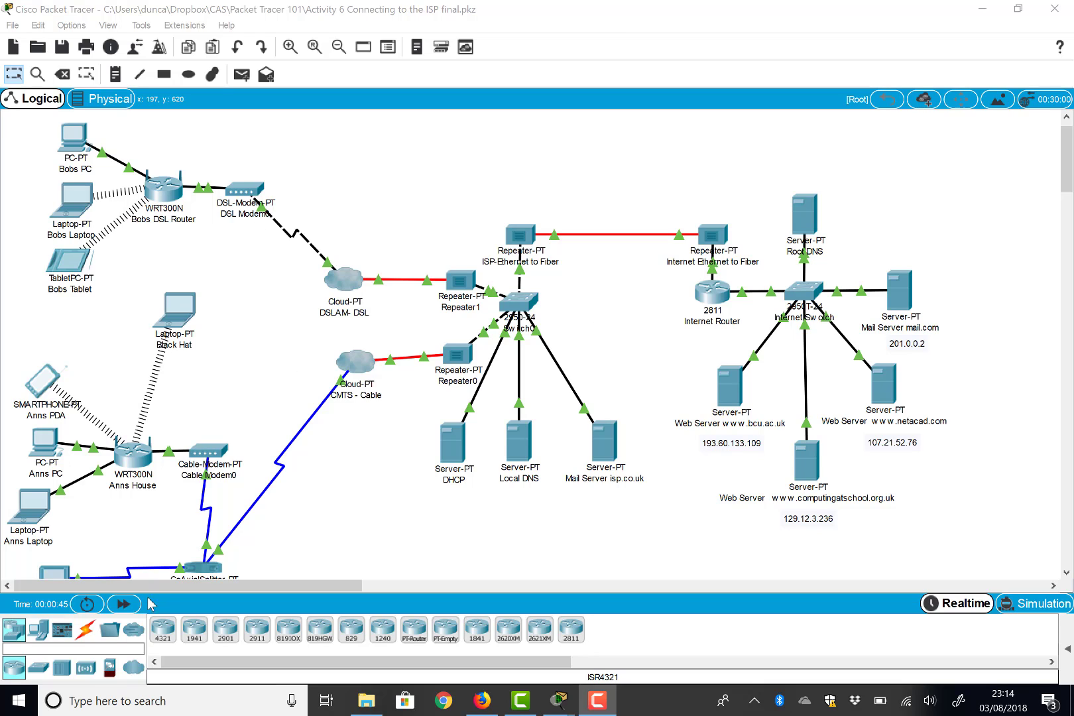
left_click(128, 606)
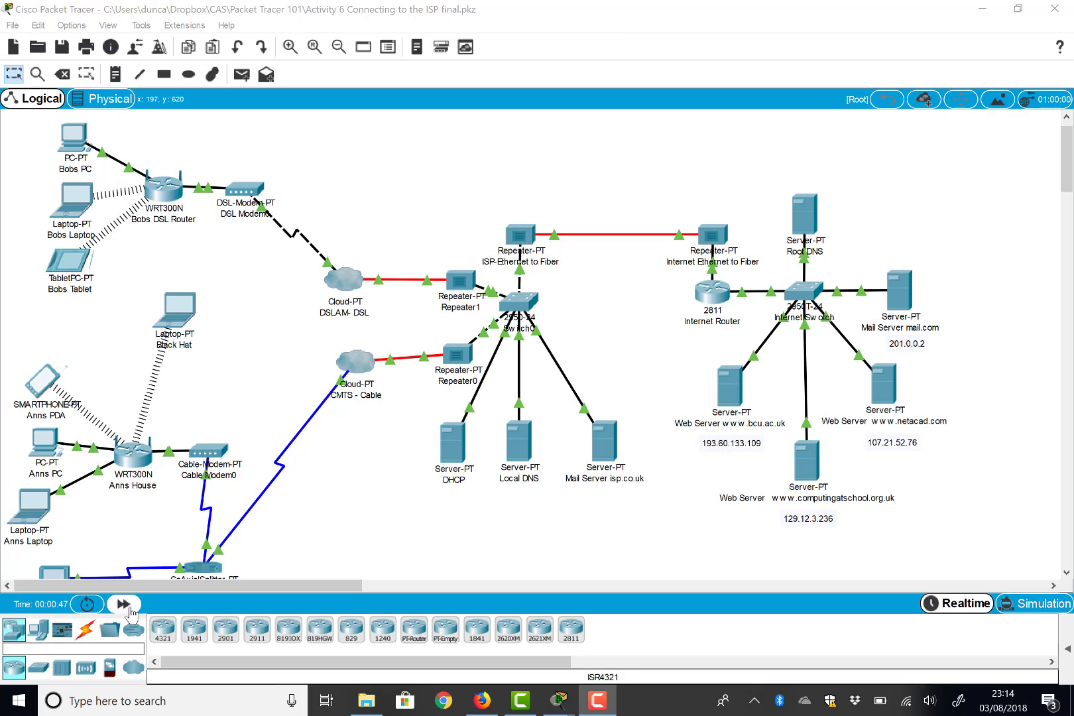
left_click(130, 610)
left_click(130, 610)
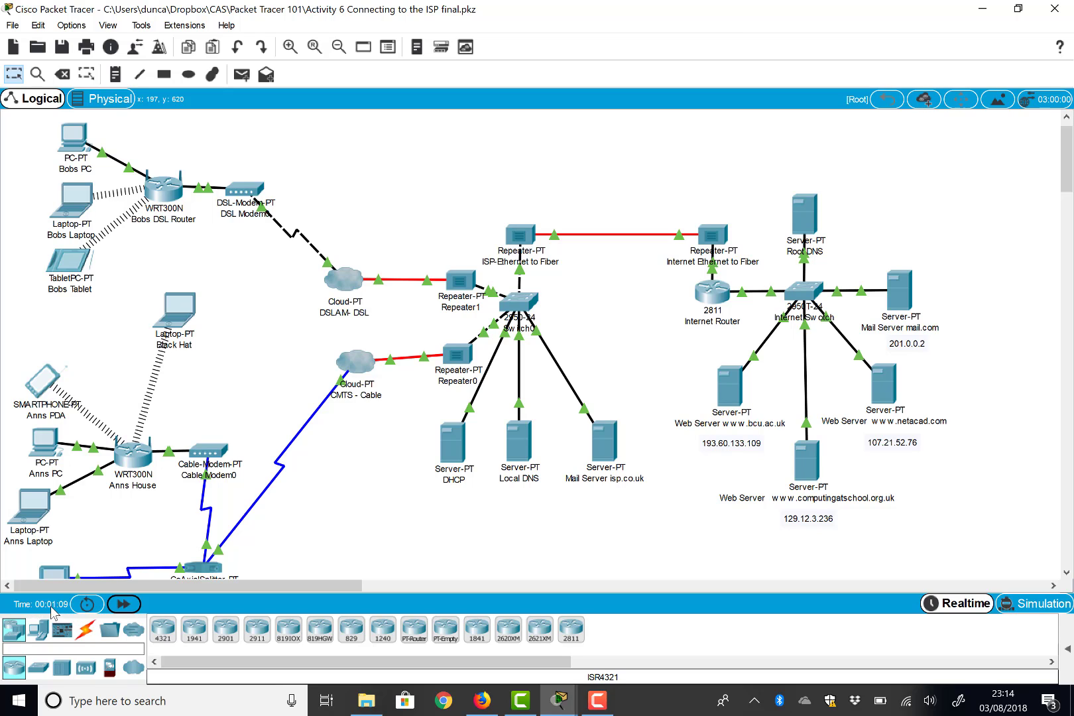
left_click(123, 606)
left_click(123, 606)
left_click(123, 606)
left_click(123, 606)
scroll(224, 323, "up", 1)
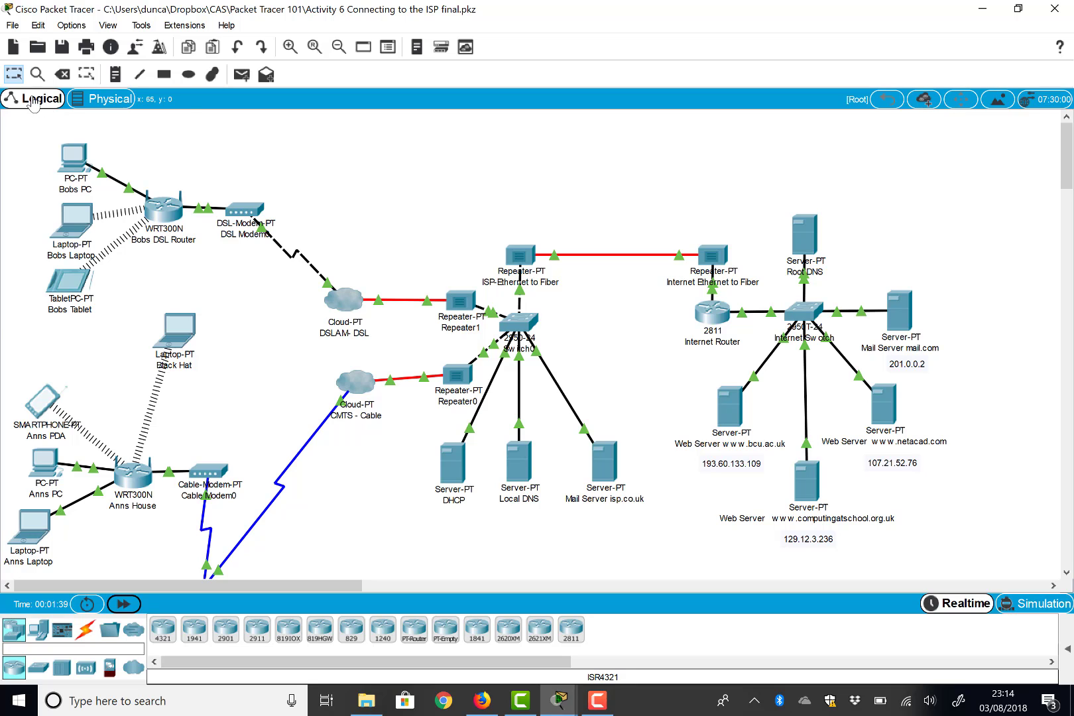
- In Physical view, enter Home City, view Ann's House, then return to Home City
left_click(93, 99)
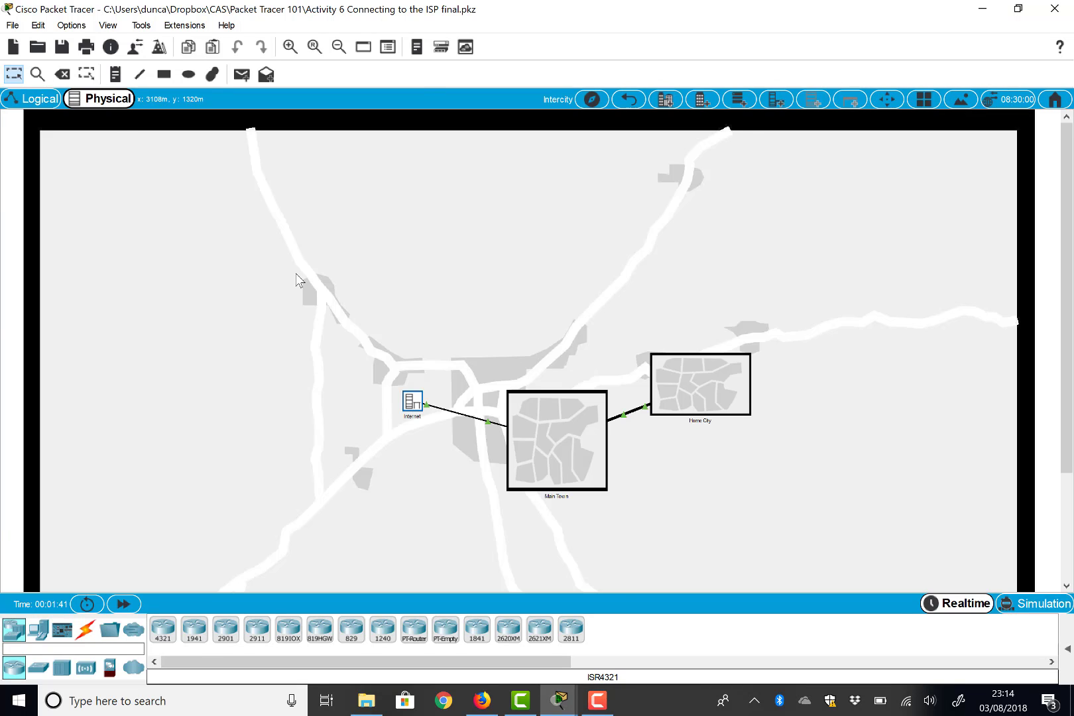
left_click(699, 393)
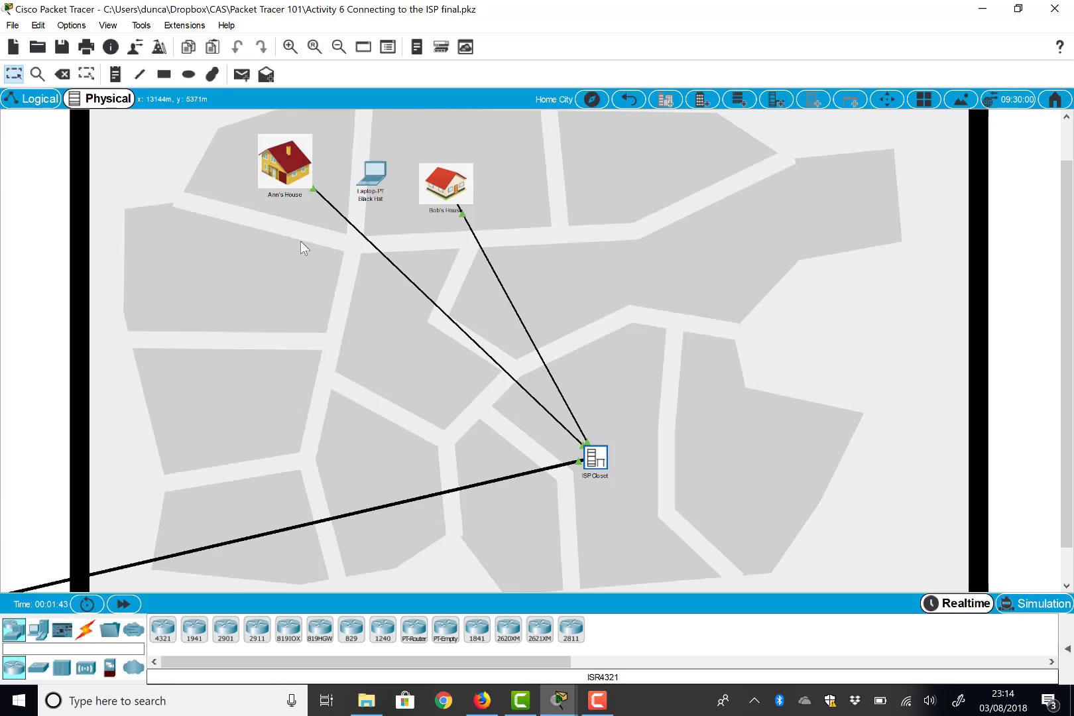
left_click(285, 185)
scroll(285, 202, "up", 1)
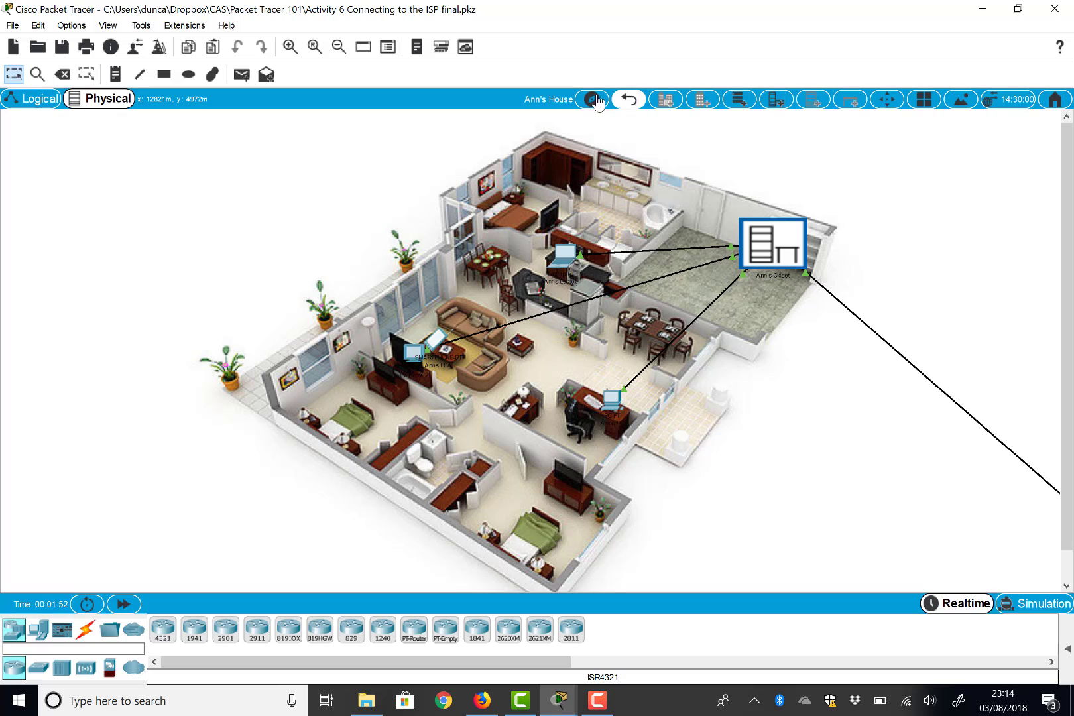
left_click(628, 100)
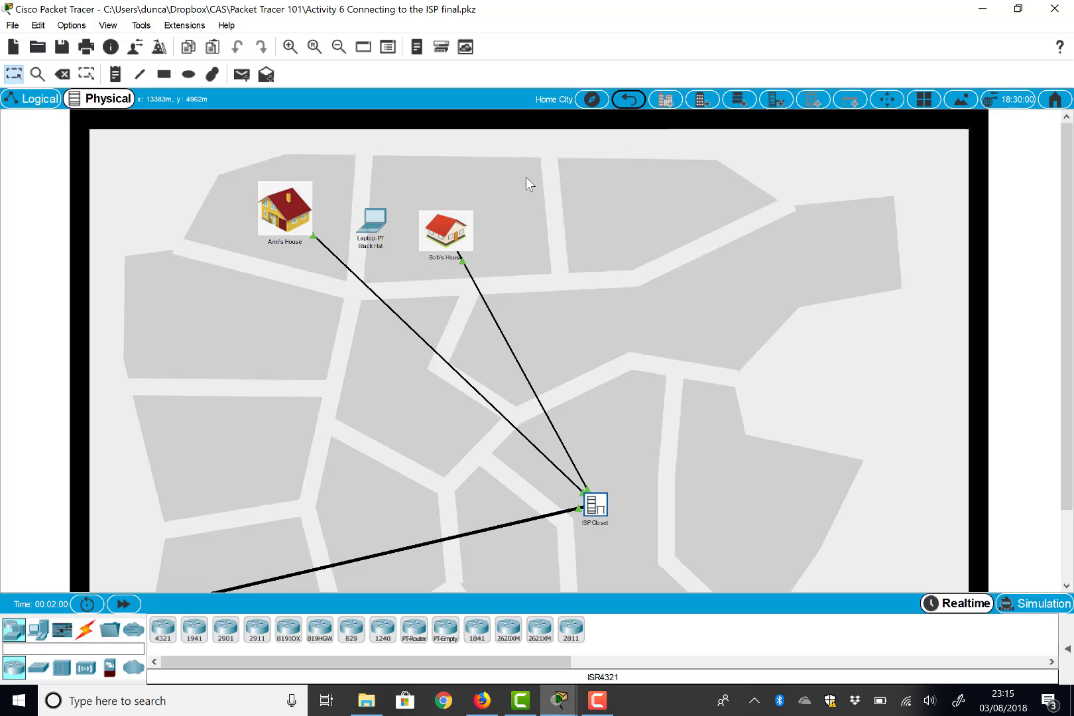
- Visit Bob's House and Bob's Closet, then climb back up to the Intercity map
left_click(442, 238)
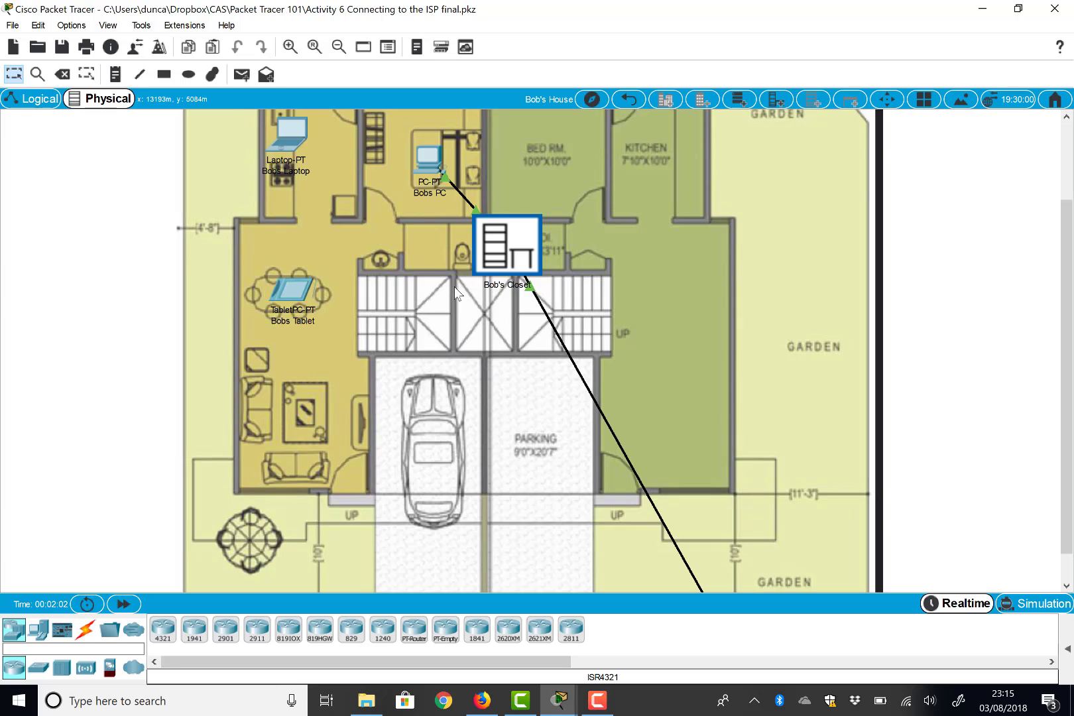
scroll(454, 286, "up", 3)
left_click(505, 336)
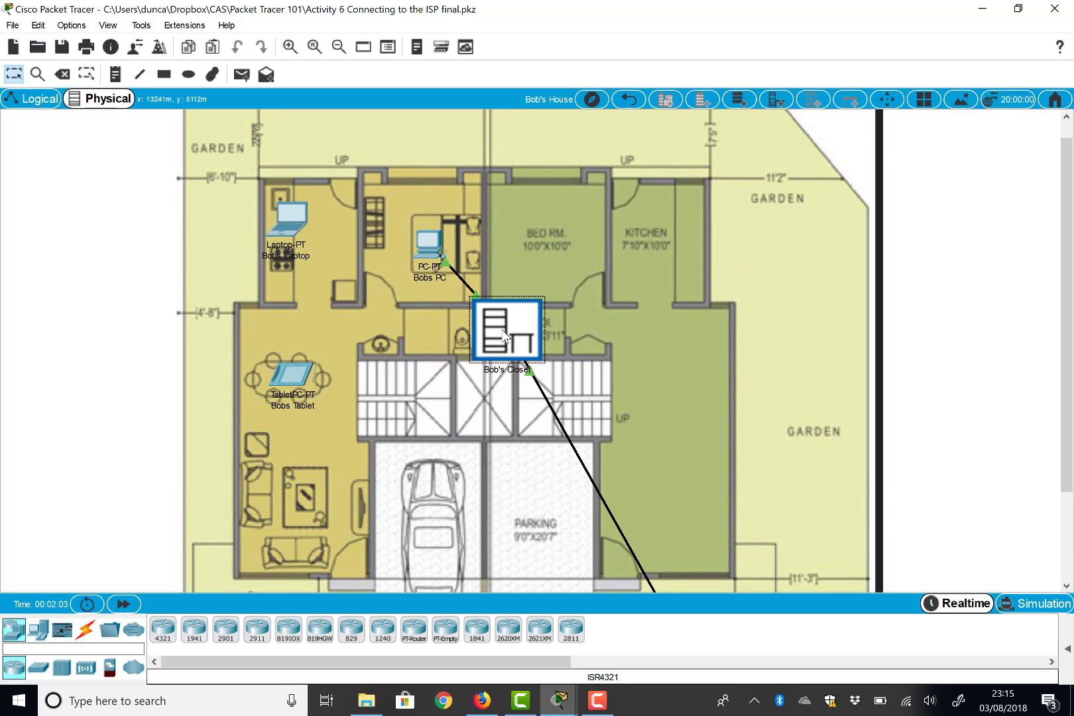
scroll(505, 336, "down", 8)
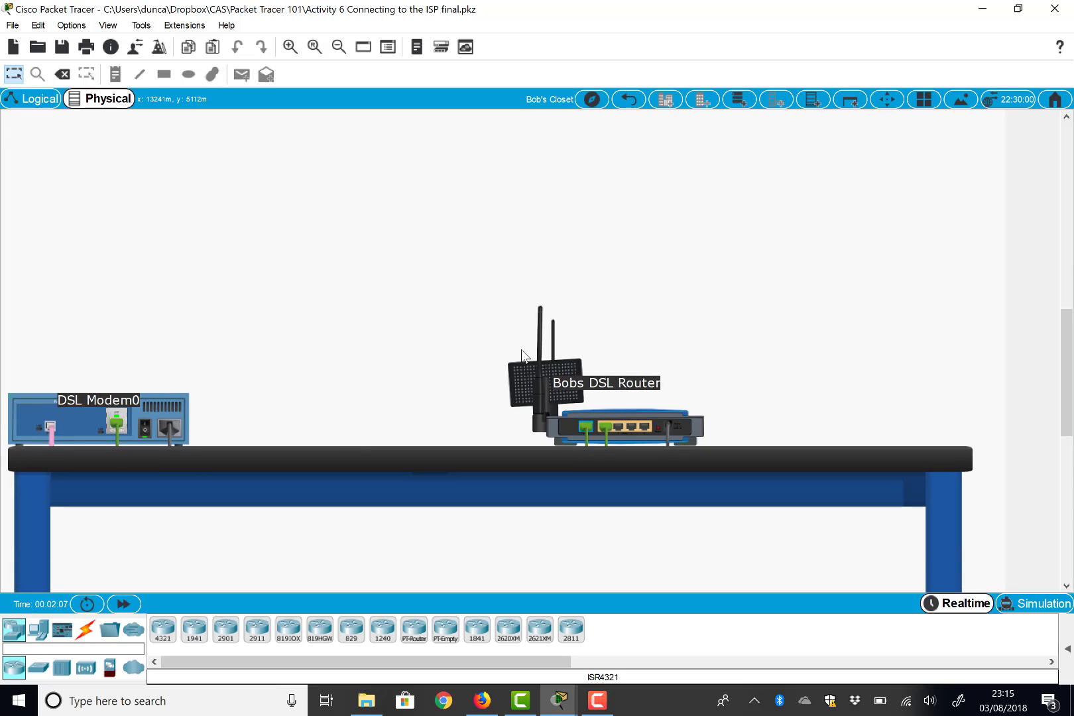
left_click(628, 100)
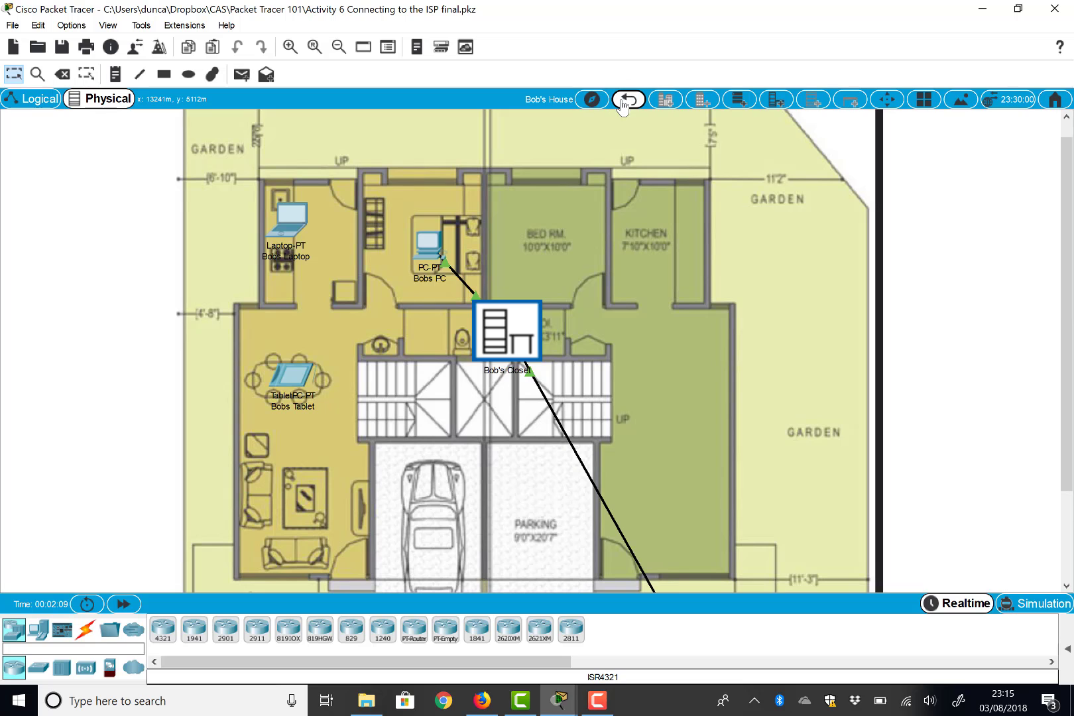
left_click(627, 99)
left_click(624, 101)
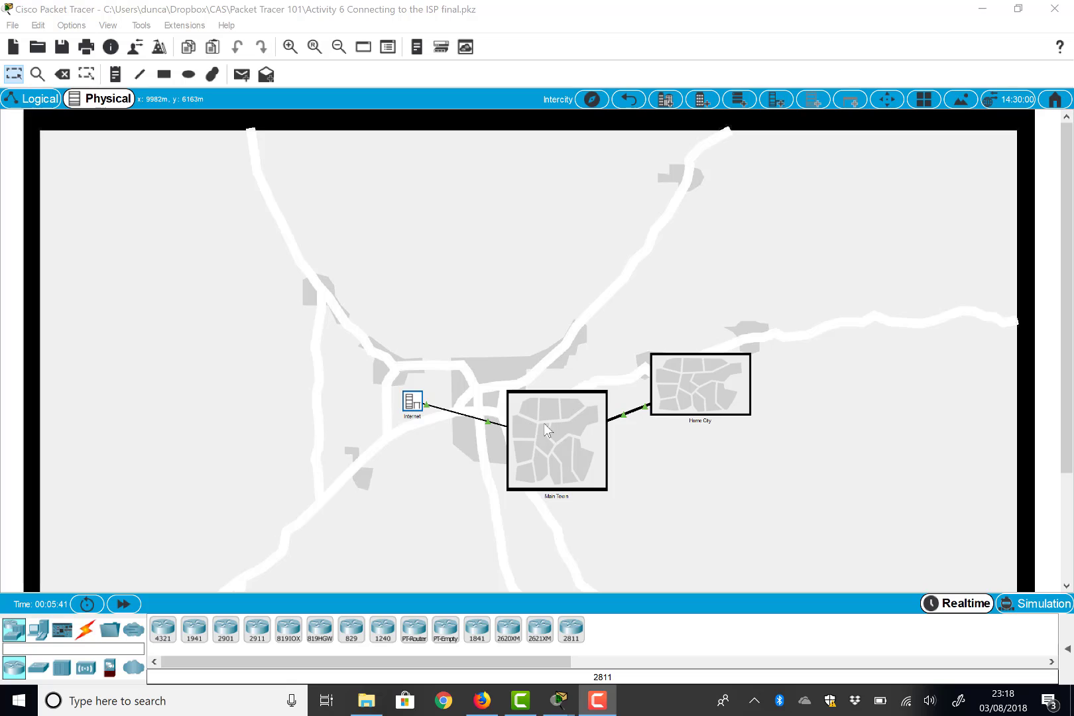
- Jump to Bob's House from the Physical Locations list and close the list
left_click(592, 100)
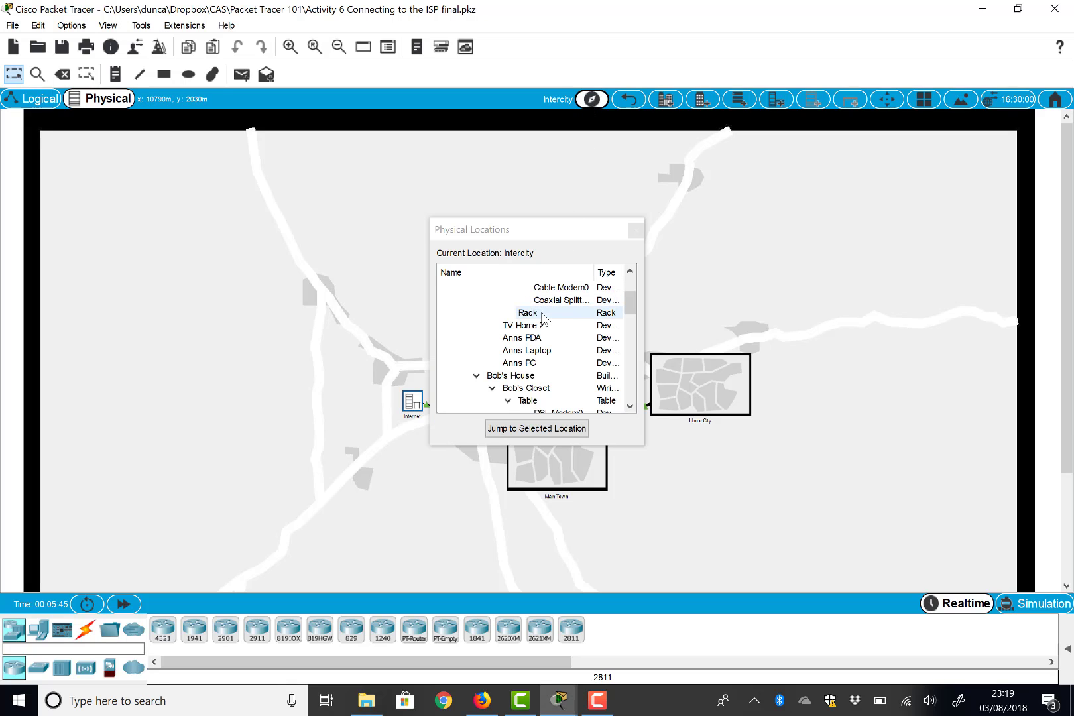
left_click(509, 377)
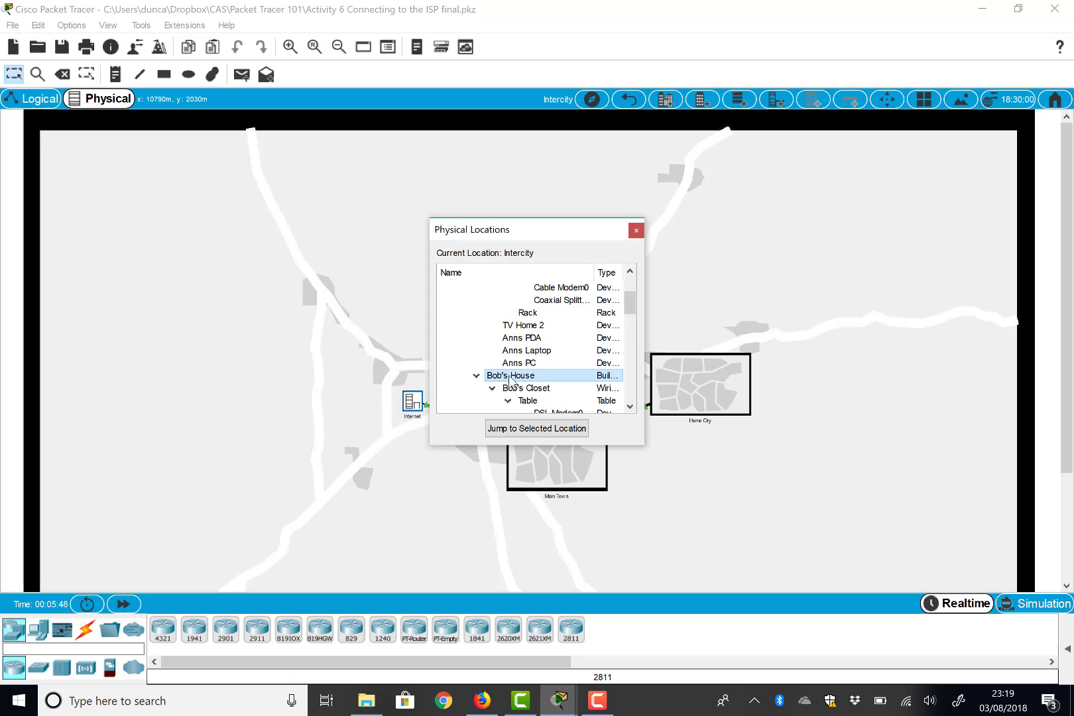
left_click(543, 428)
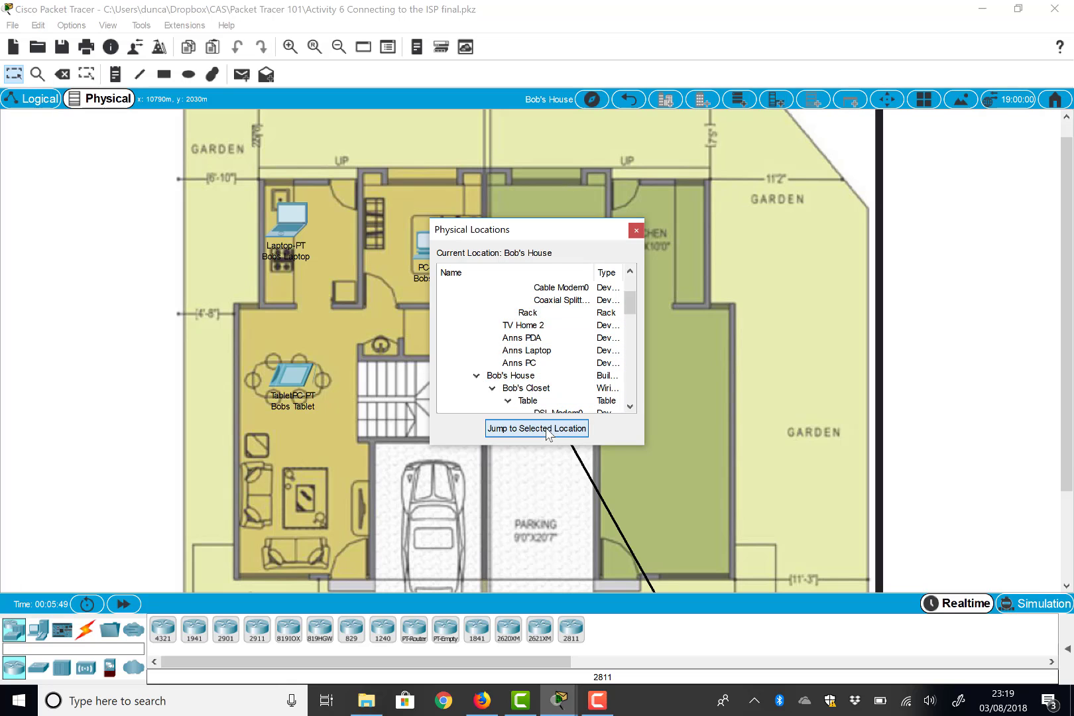
left_click(635, 229)
scroll(667, 381, "down", 3)
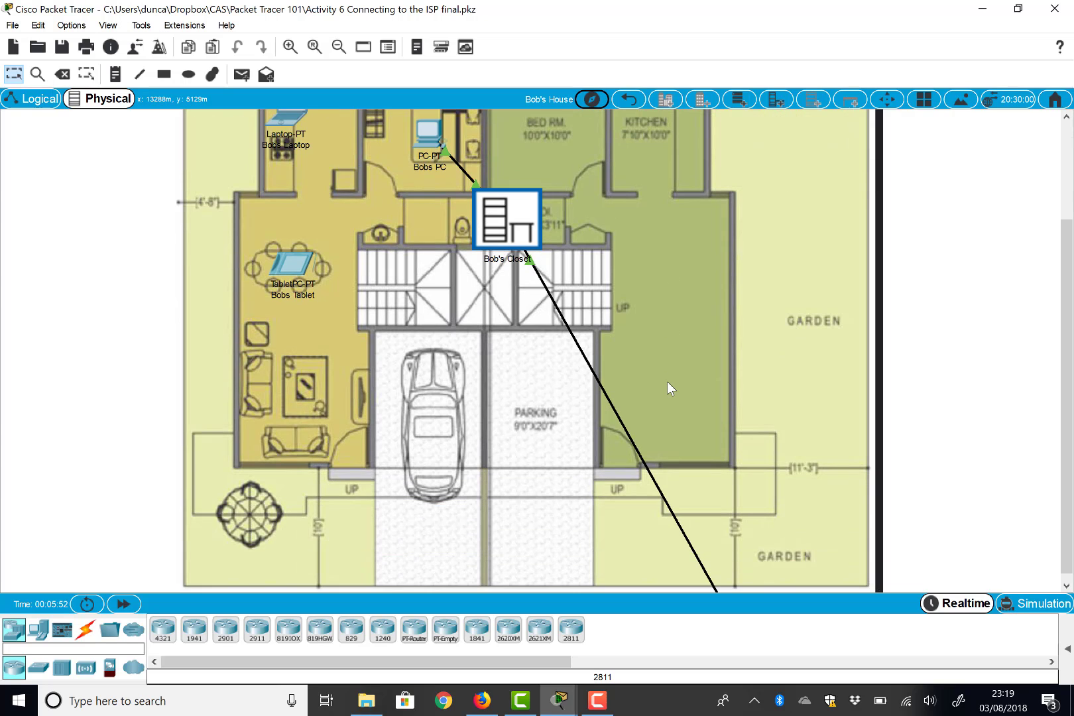
scroll(667, 381, "up", 3)
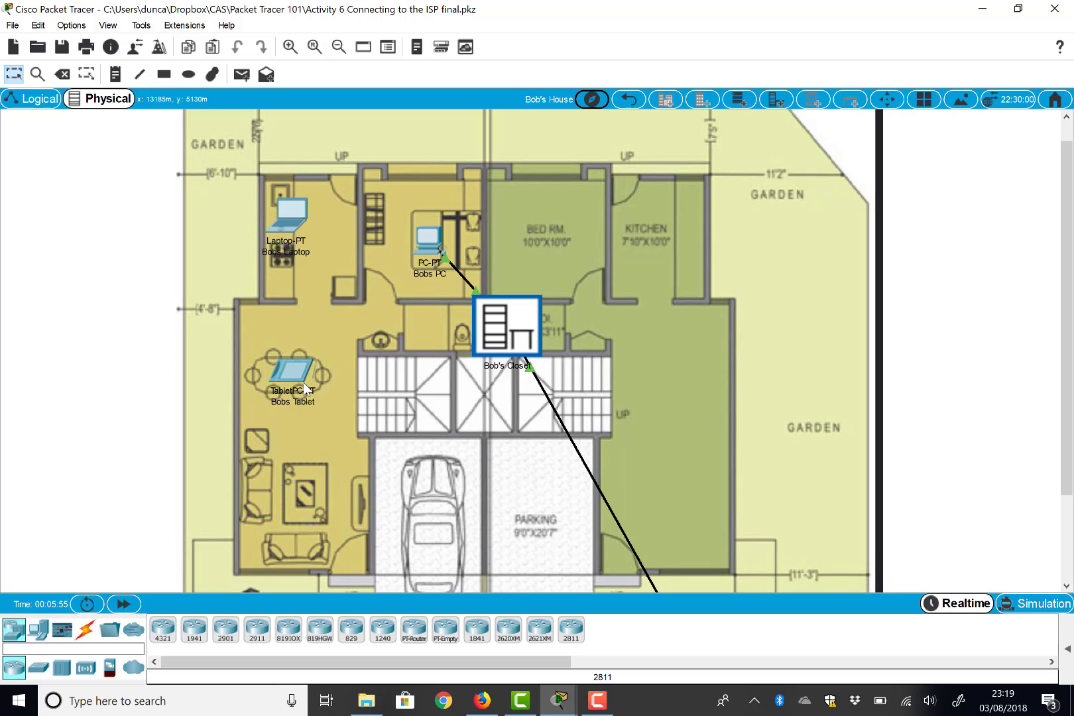
- Move Bobs Tablet to Home City and place it just below Ann's House
left_click(888, 102)
left_click(300, 373)
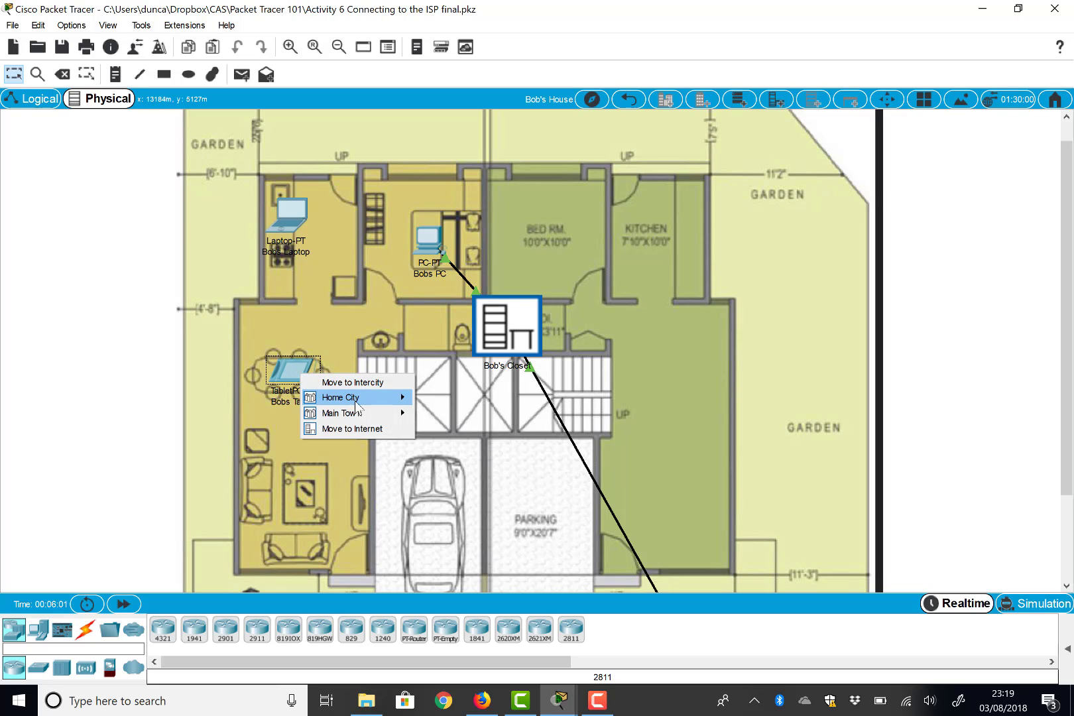
mouse_move(370, 402)
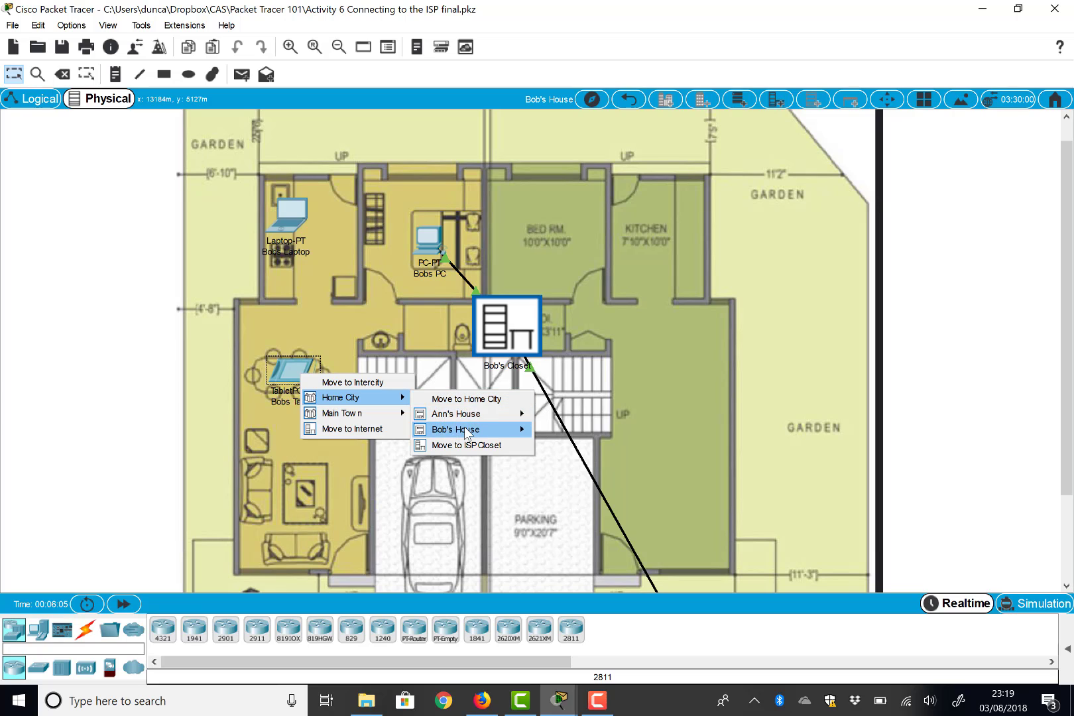
left_click(481, 398)
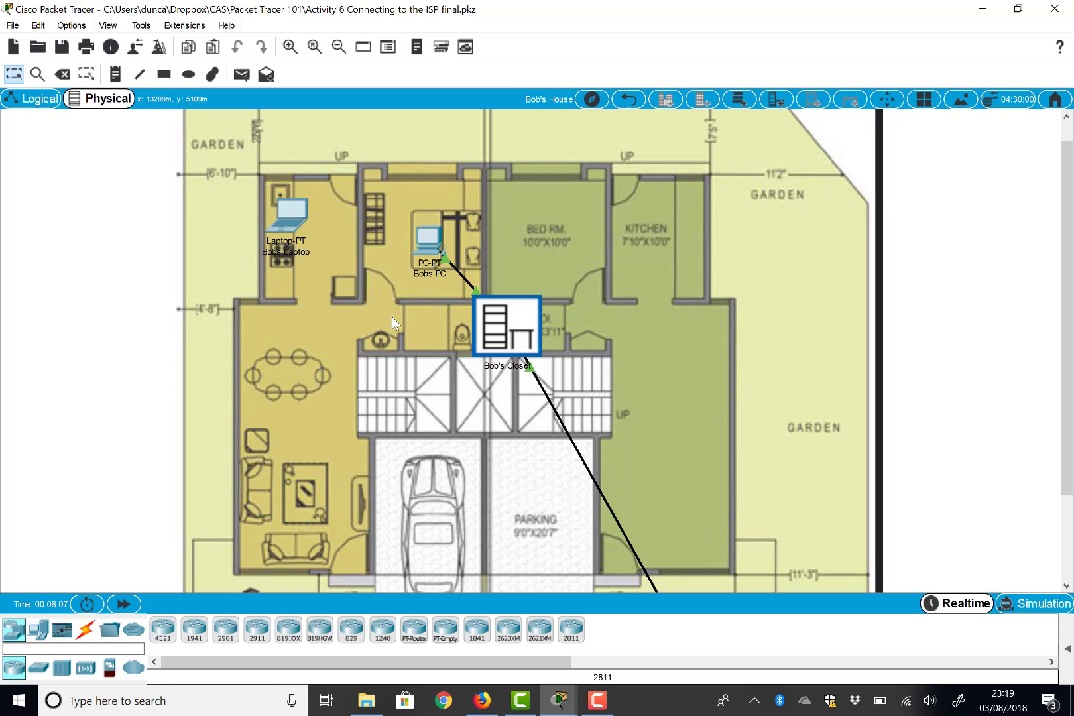
left_click(627, 100)
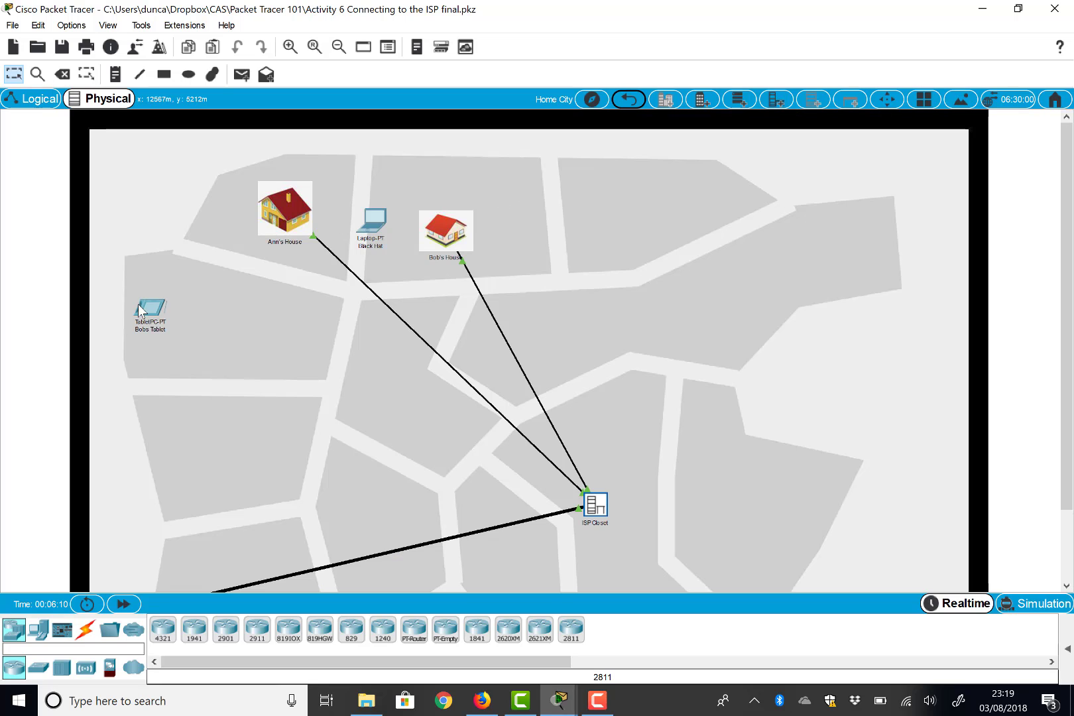
left_click_drag(141, 310, 327, 293)
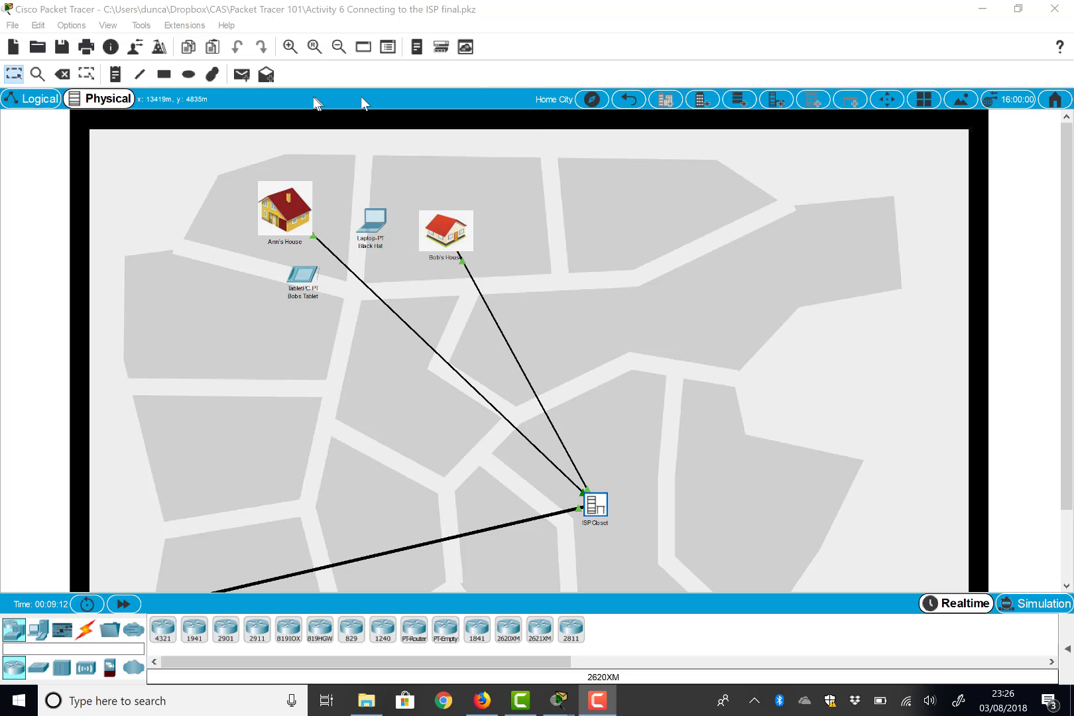
- Enter Simulation mode in logical view and filter visible events to HTTP only
left_click(54, 98)
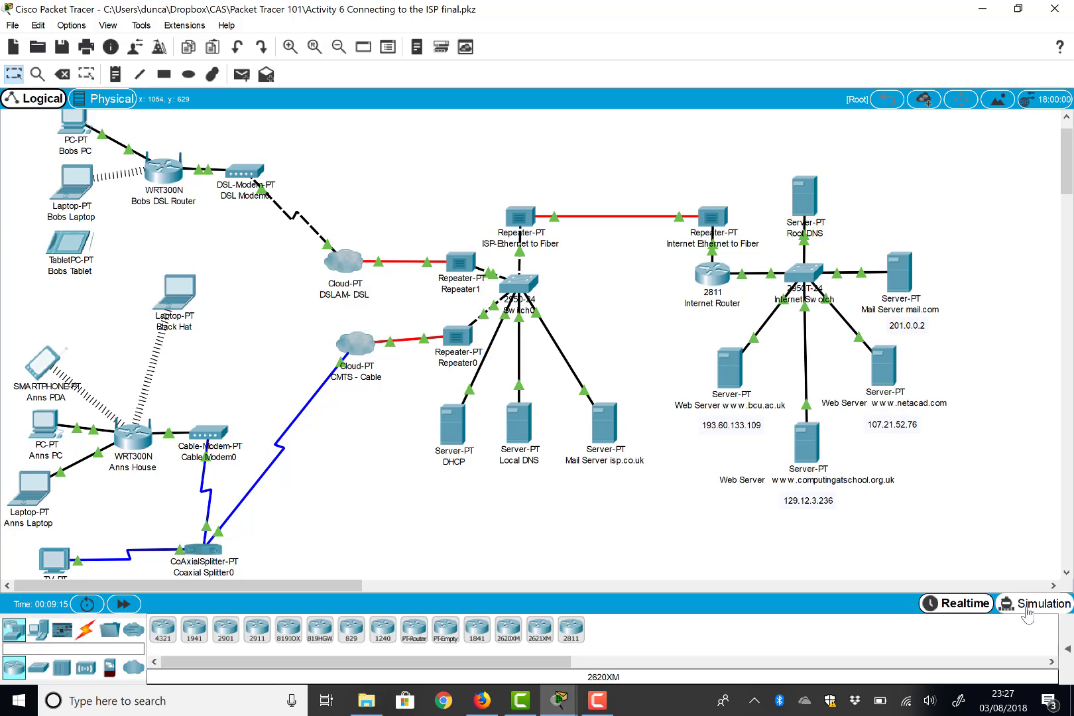
left_click(1026, 615)
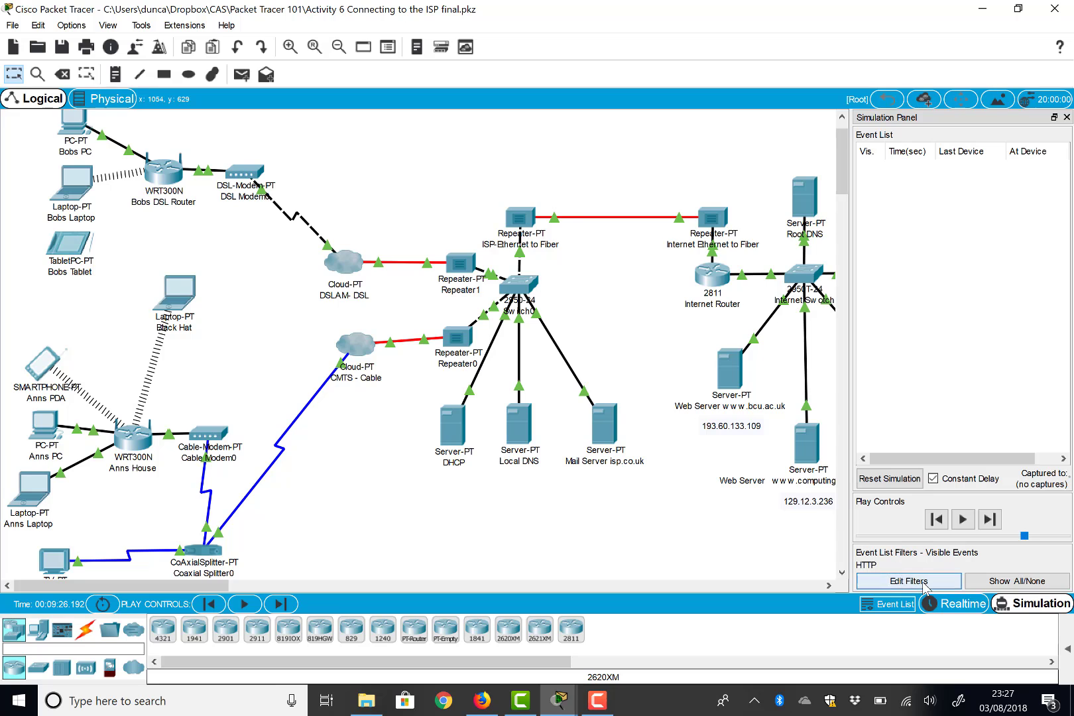
left_click(989, 583)
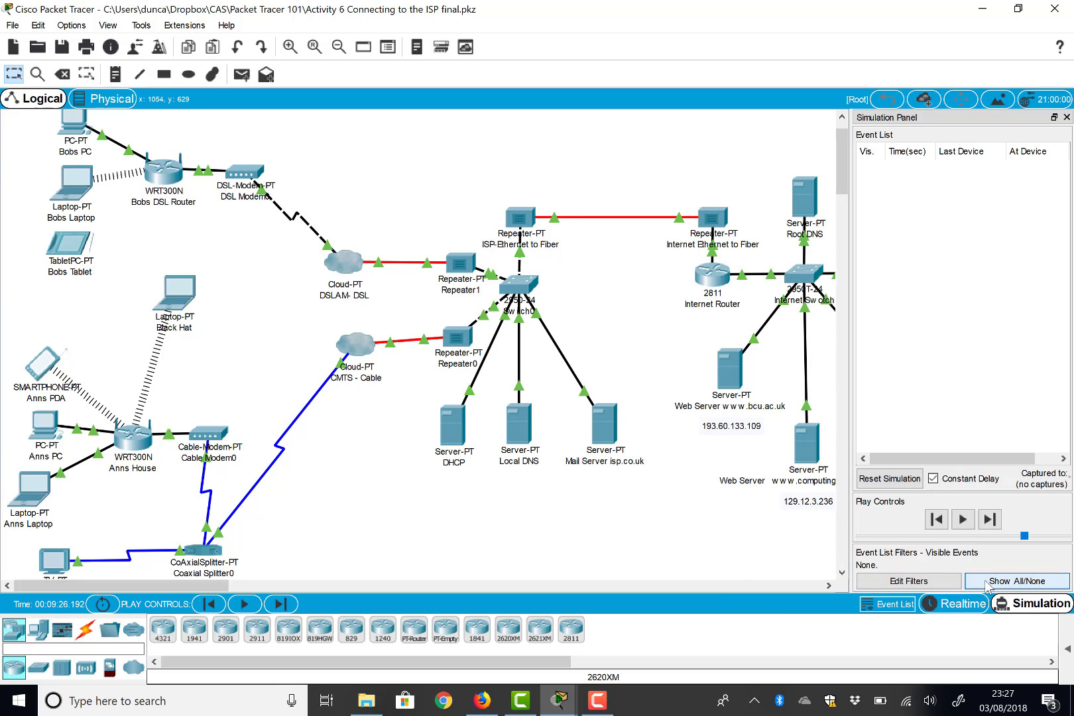
left_click(890, 580)
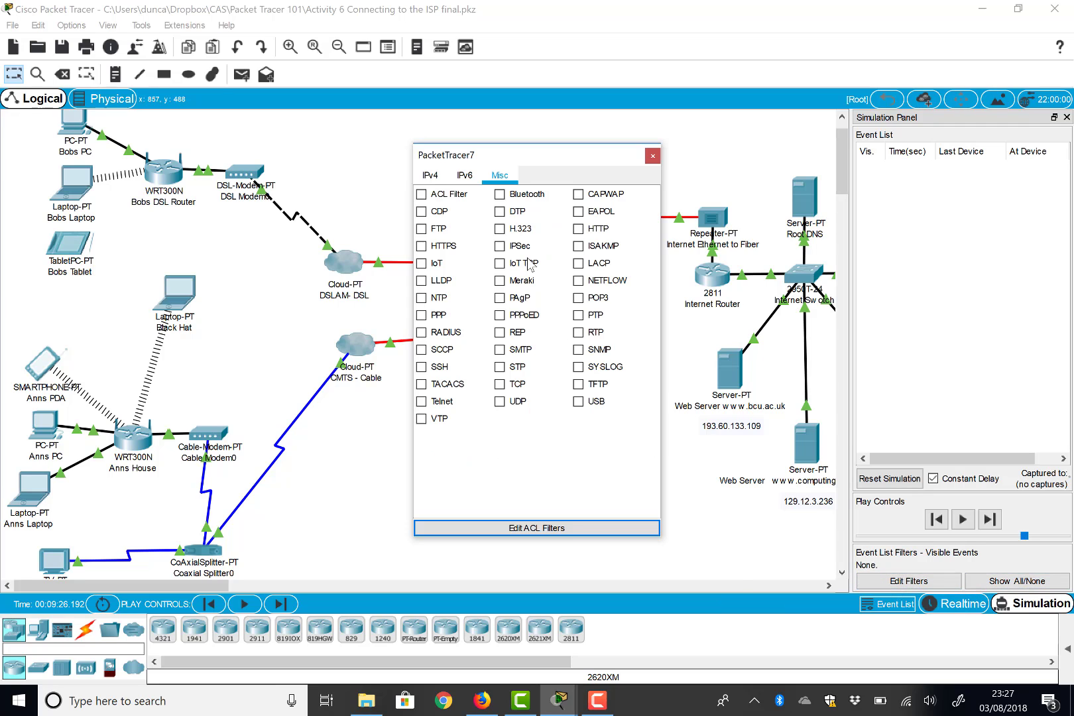
left_click(432, 179)
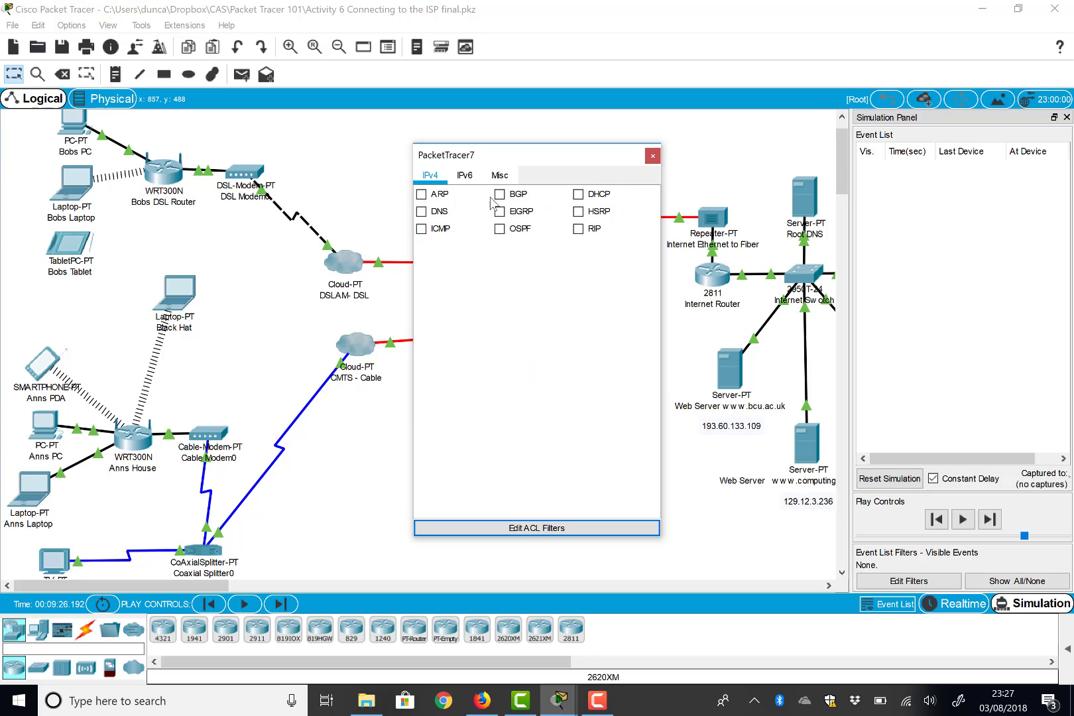
left_click(500, 175)
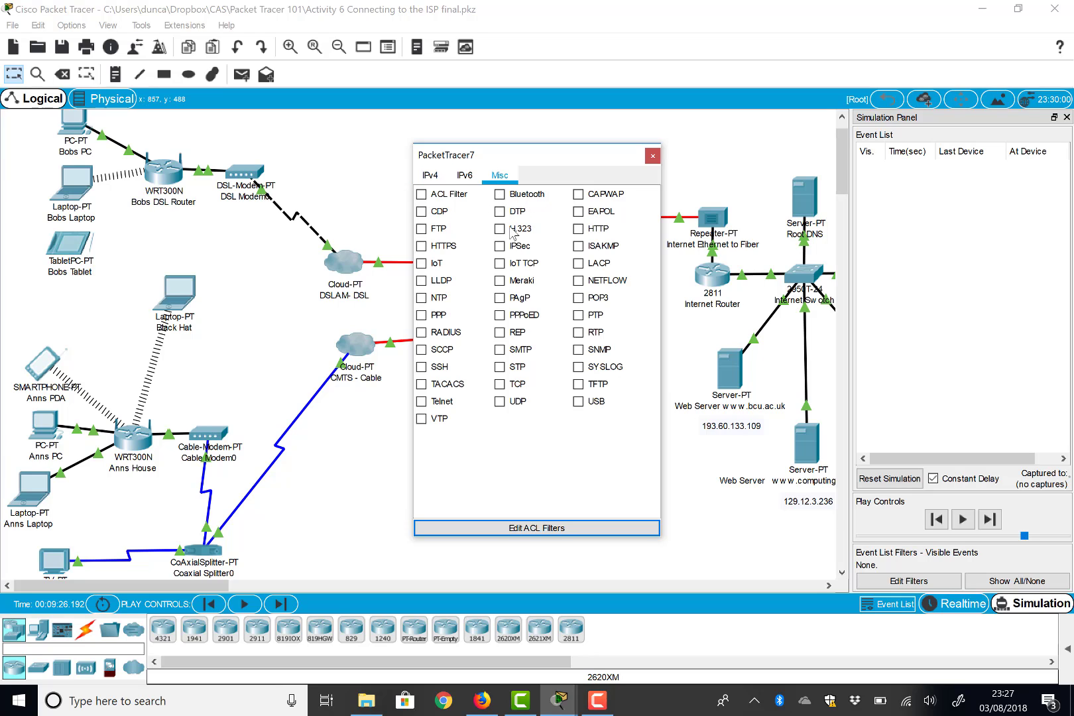
left_click(586, 232)
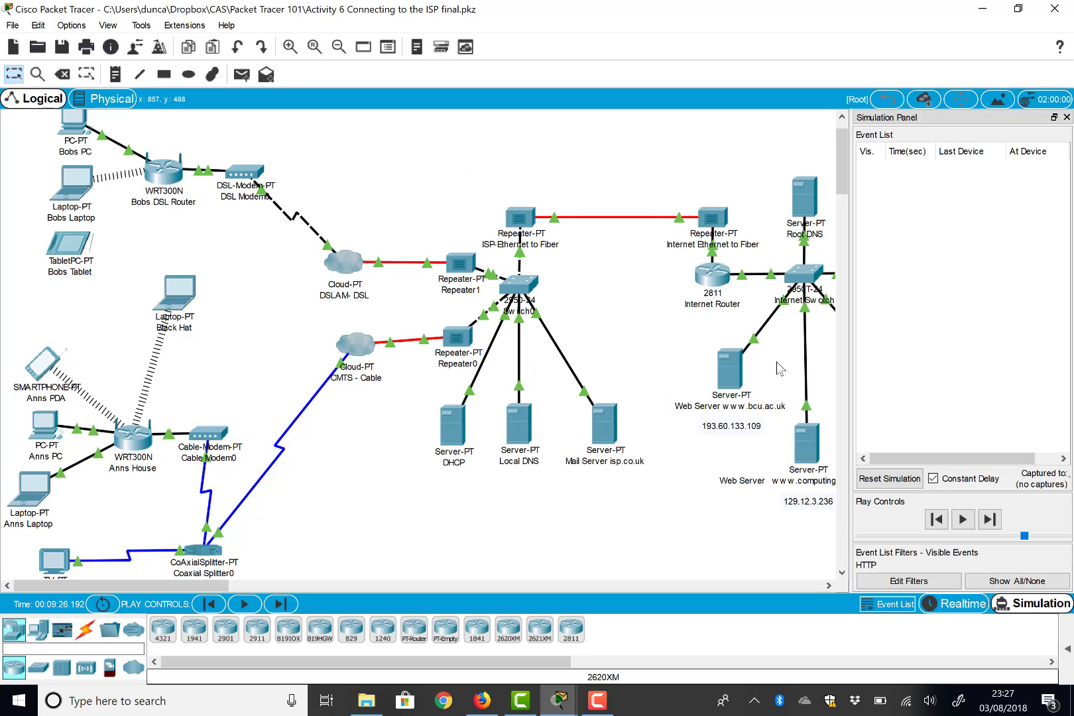
left_click(653, 156)
left_click(43, 432)
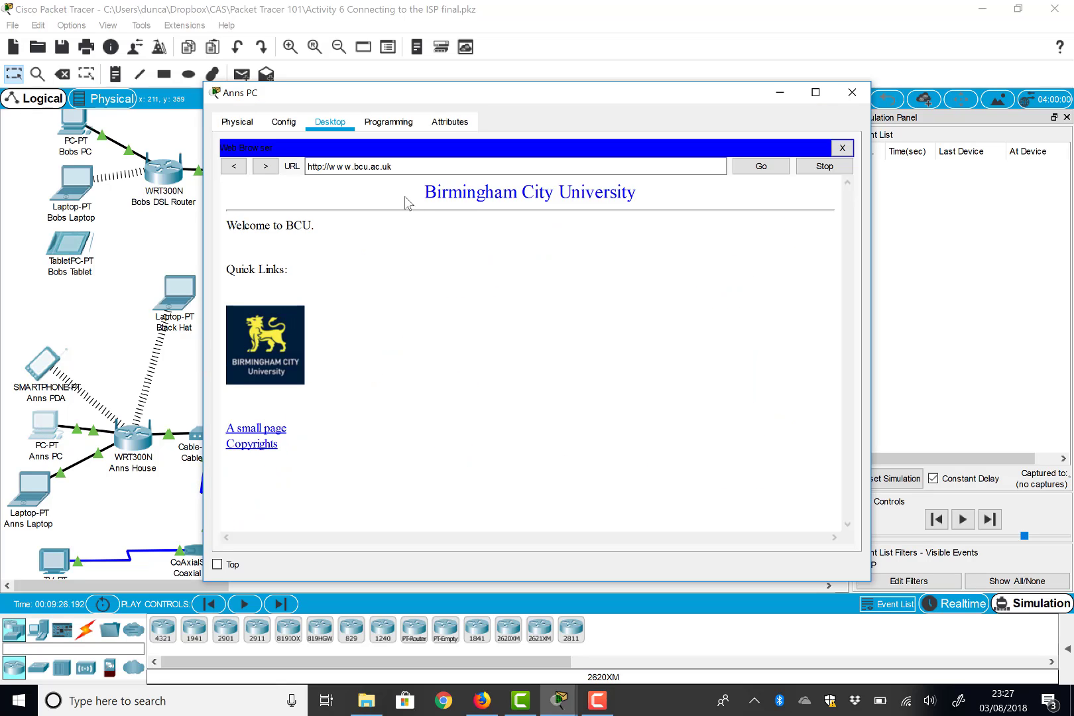
left_click(417, 165)
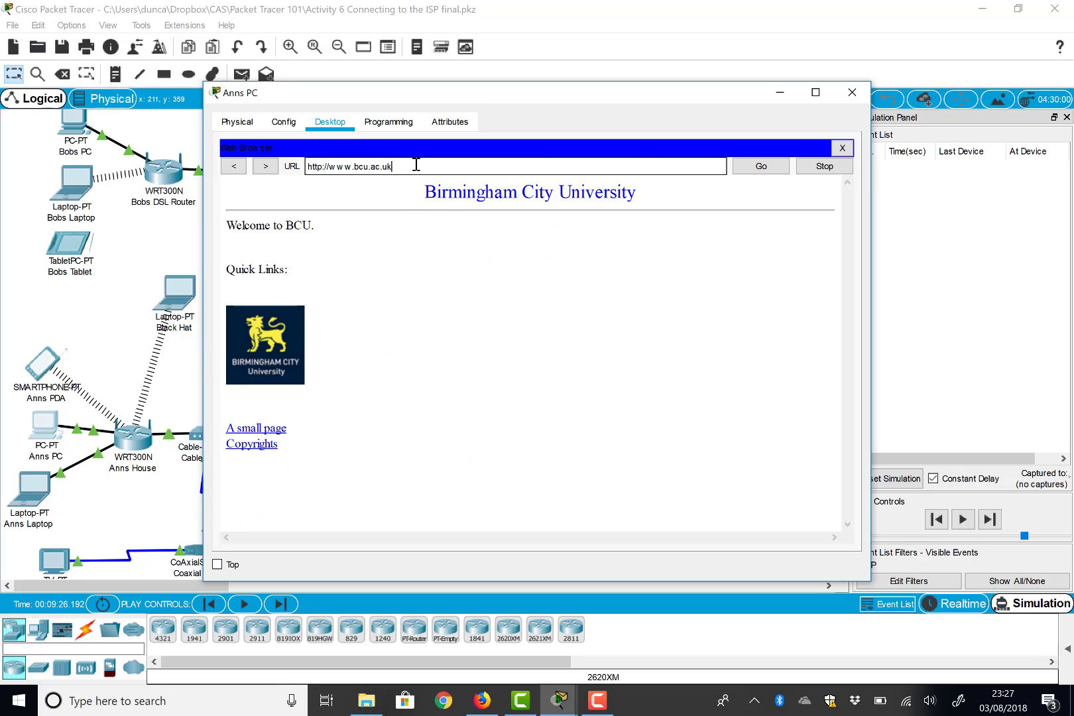
left_click(760, 167)
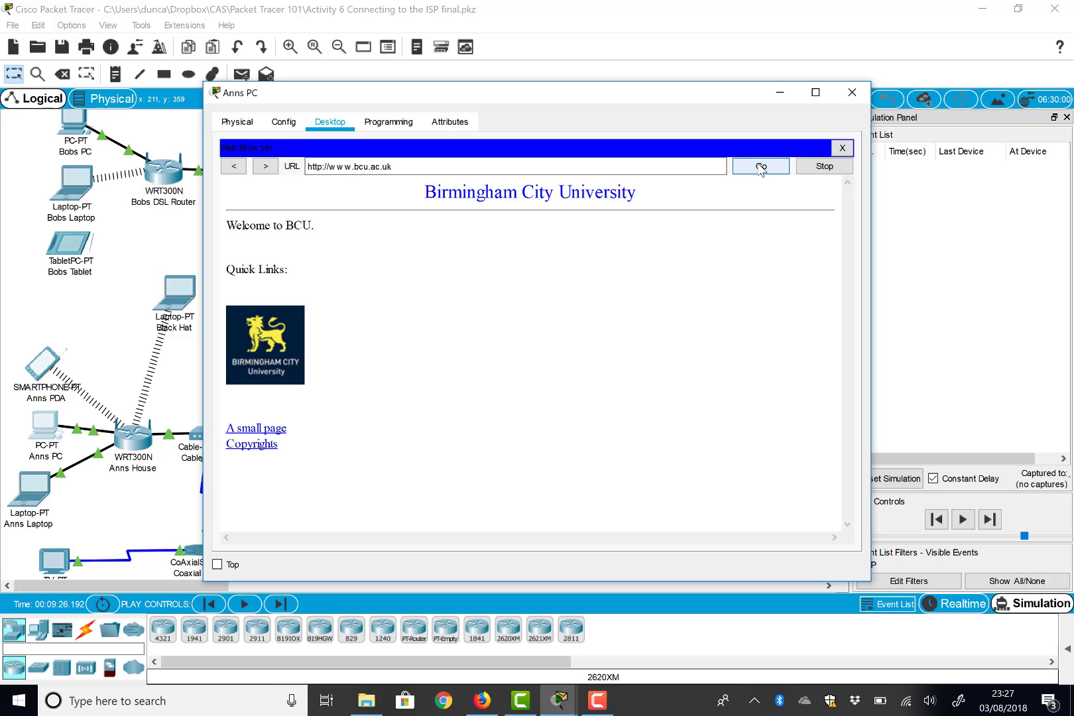
left_click(931, 324)
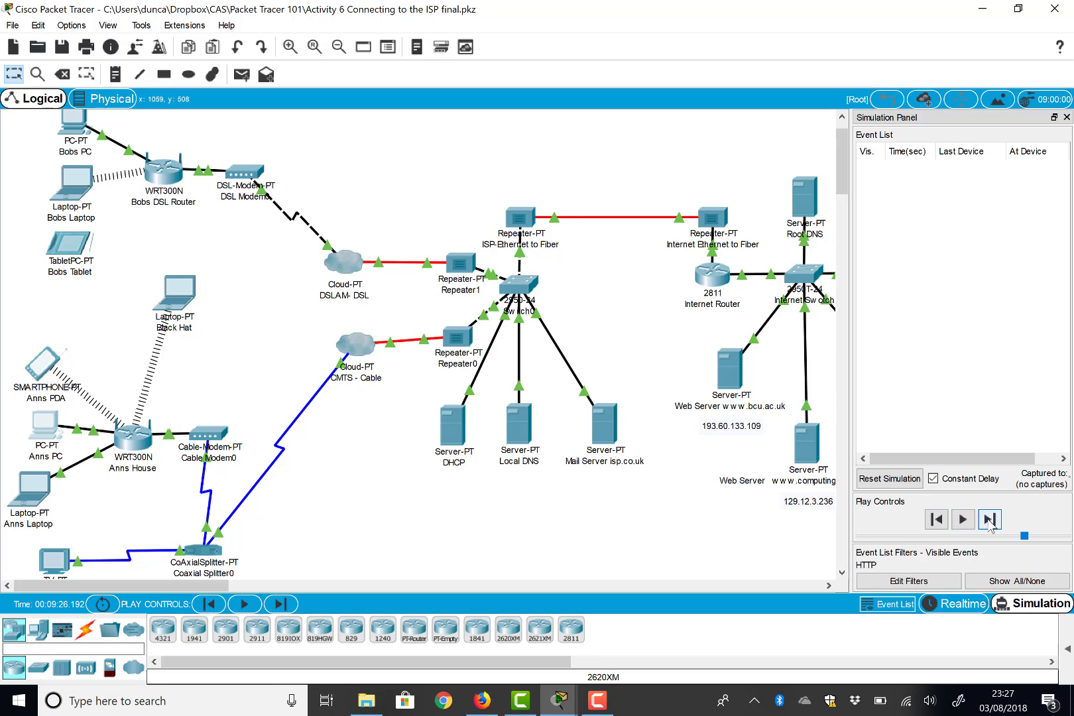
- Capture the first HTTP event and inspect the home PC's outbound PDU from 192.168.0.104 to 193.60.133.109:80
left_click(989, 520)
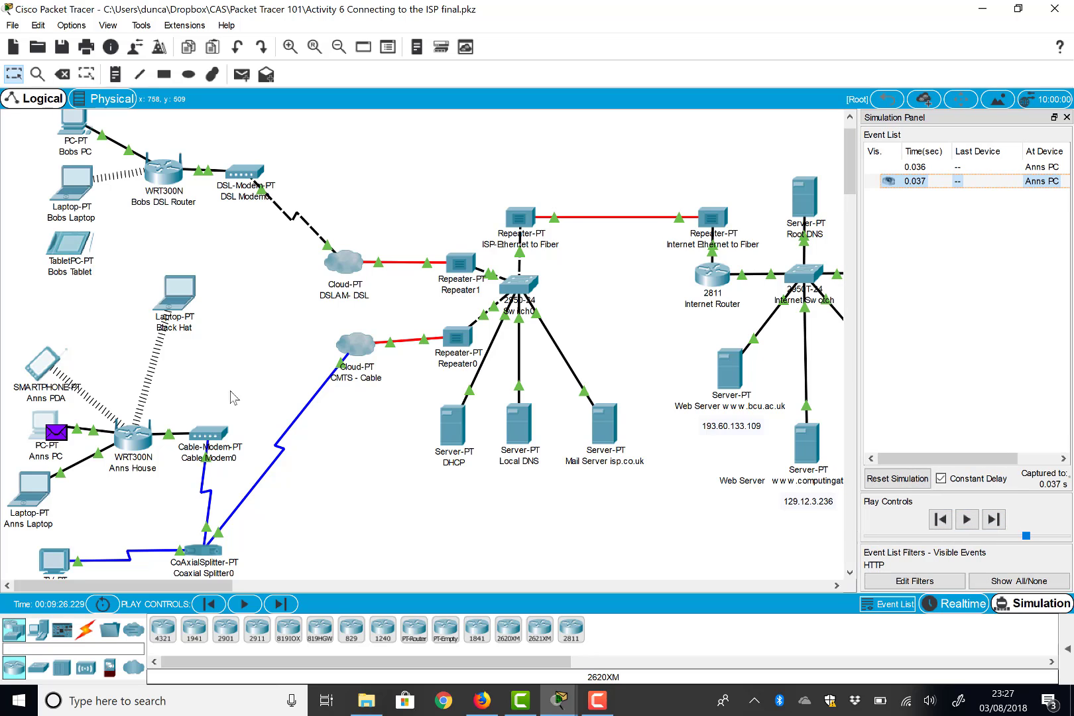
left_click(59, 438)
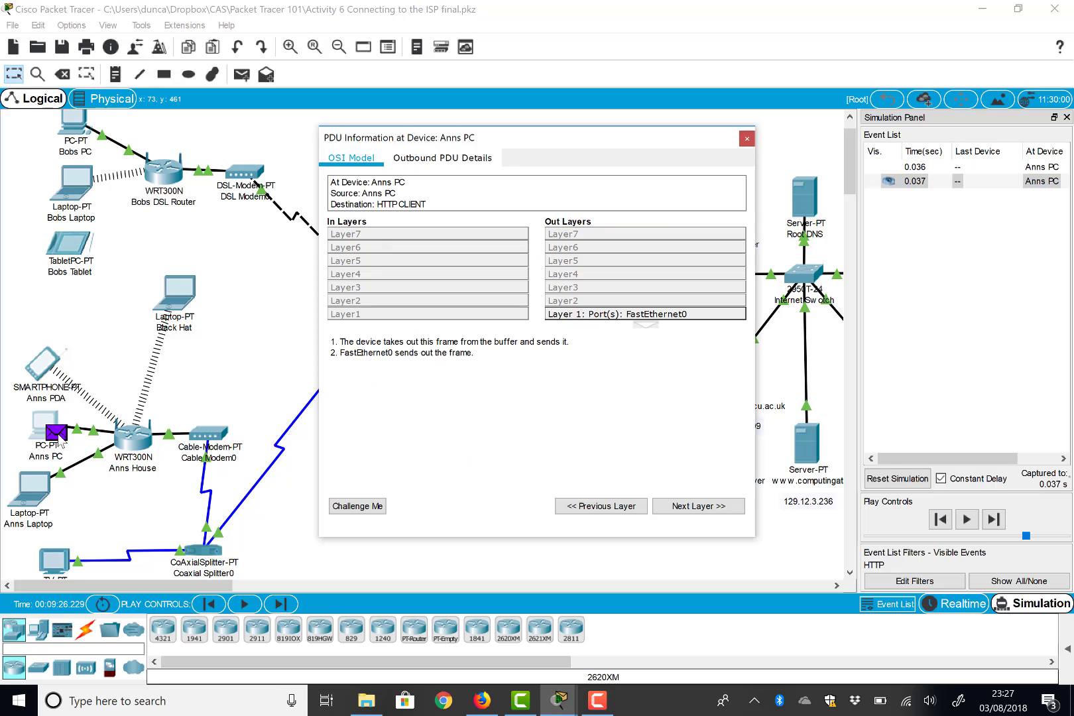
left_click(437, 159)
scroll(458, 381, "down", 2)
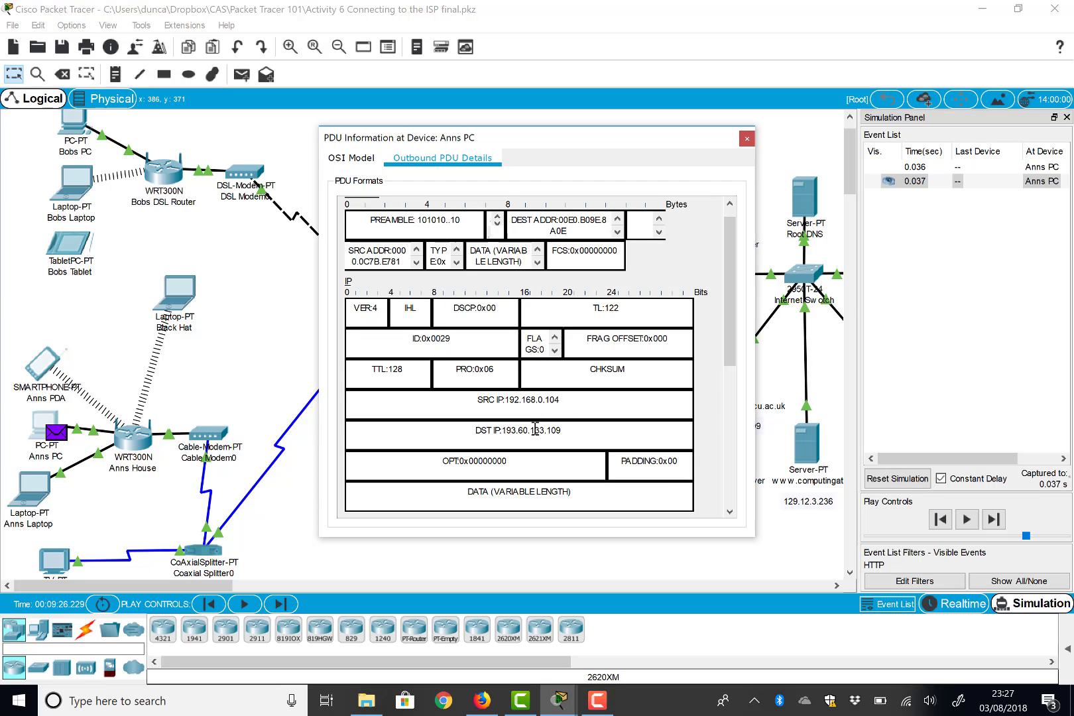
left_click_drag(549, 139, 397, 144)
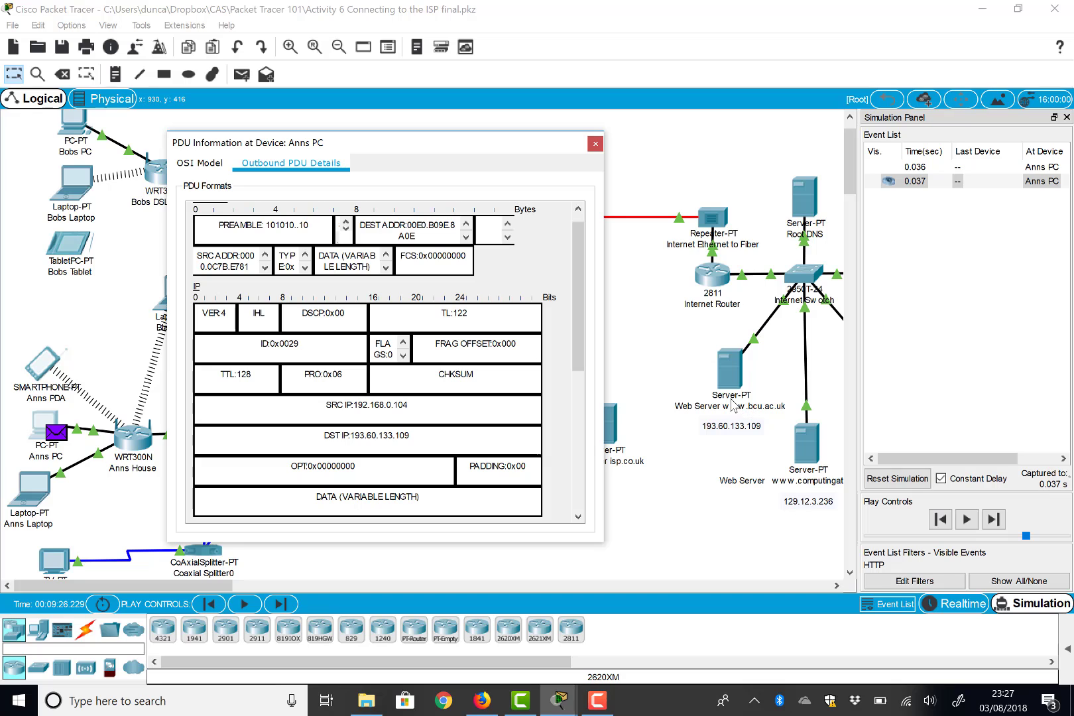
scroll(344, 375, "down", 6)
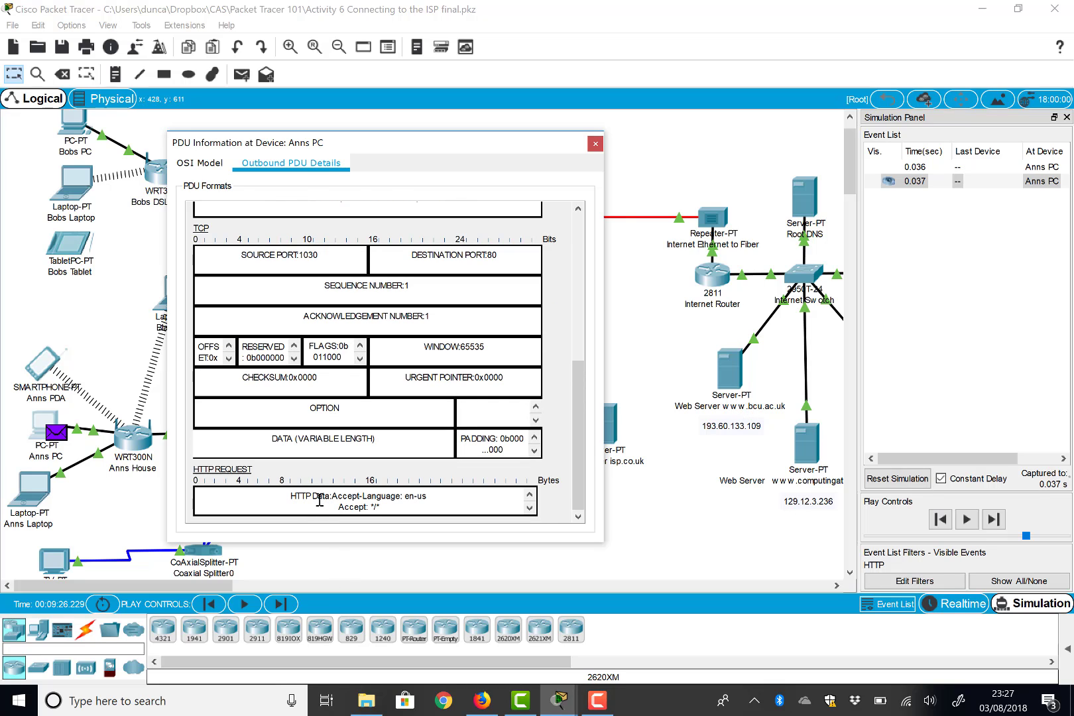
left_click(595, 144)
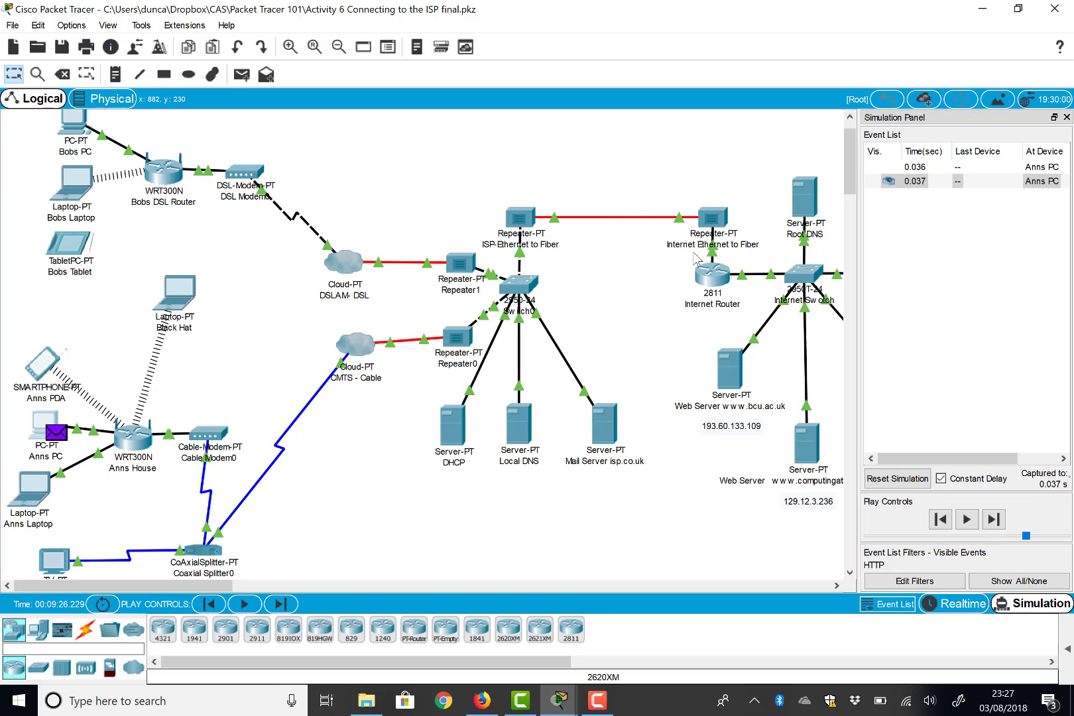
- Step the HTTP simulation forward and back, then play it at a slower speed to reach Switch0 at 0.043 s
left_click(993, 521)
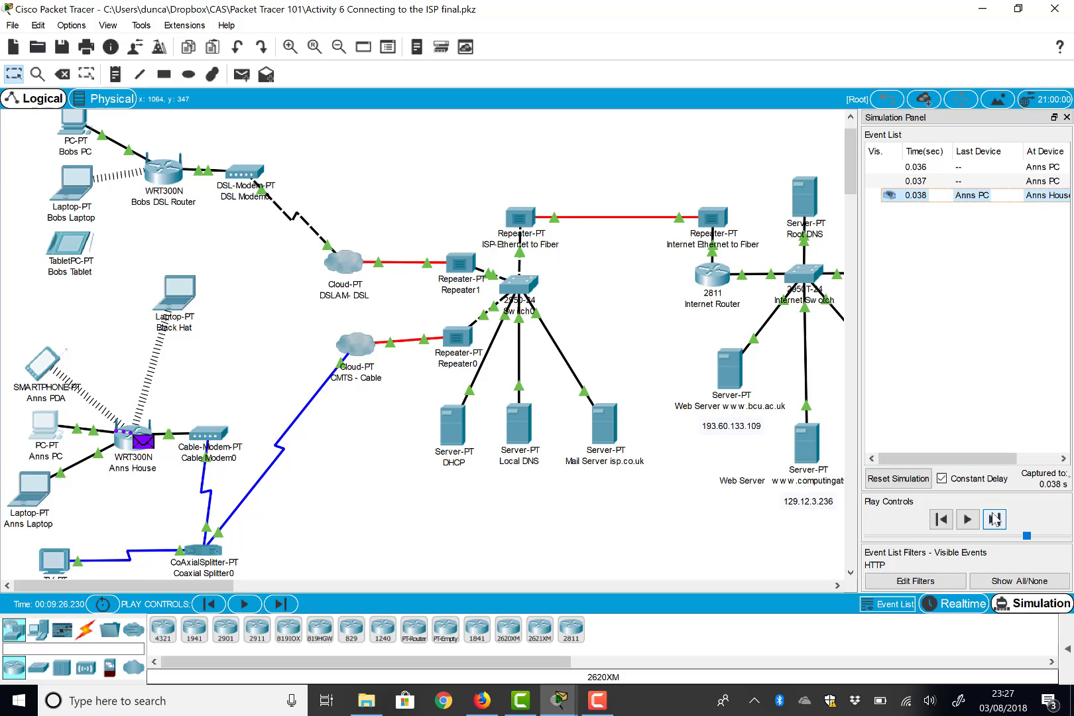
left_click(941, 520)
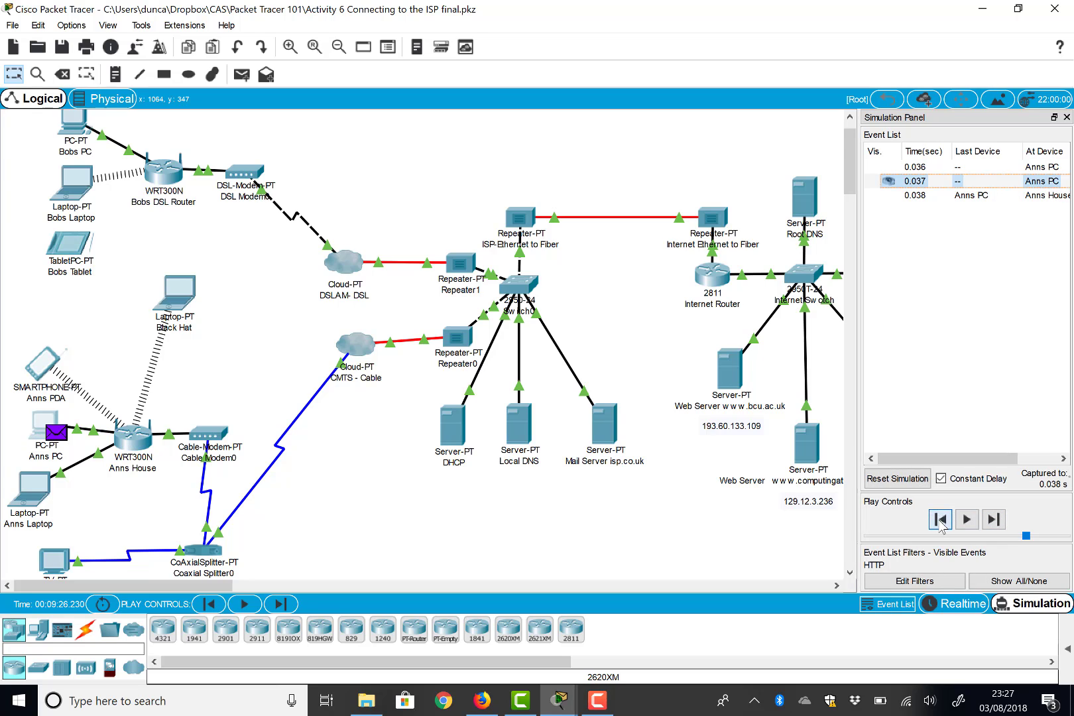
left_click(966, 521)
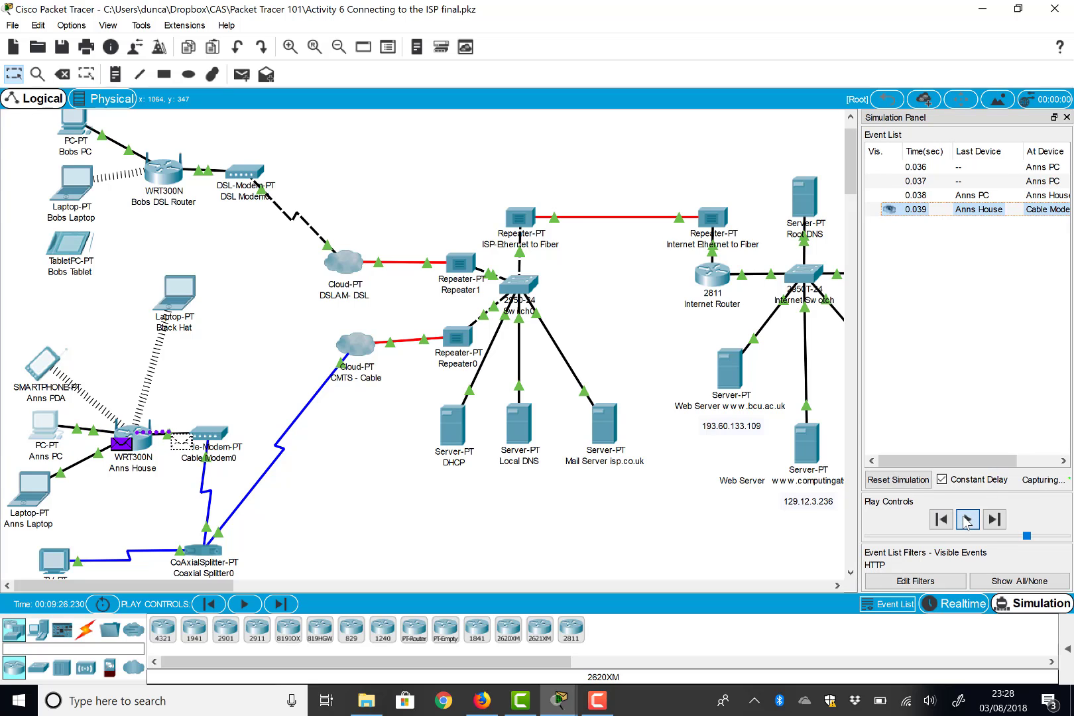
mouse_move(1029, 541)
left_mouse_down()
mouse_move(948, 542)
mouse_move(1029, 542)
left_mouse_up()
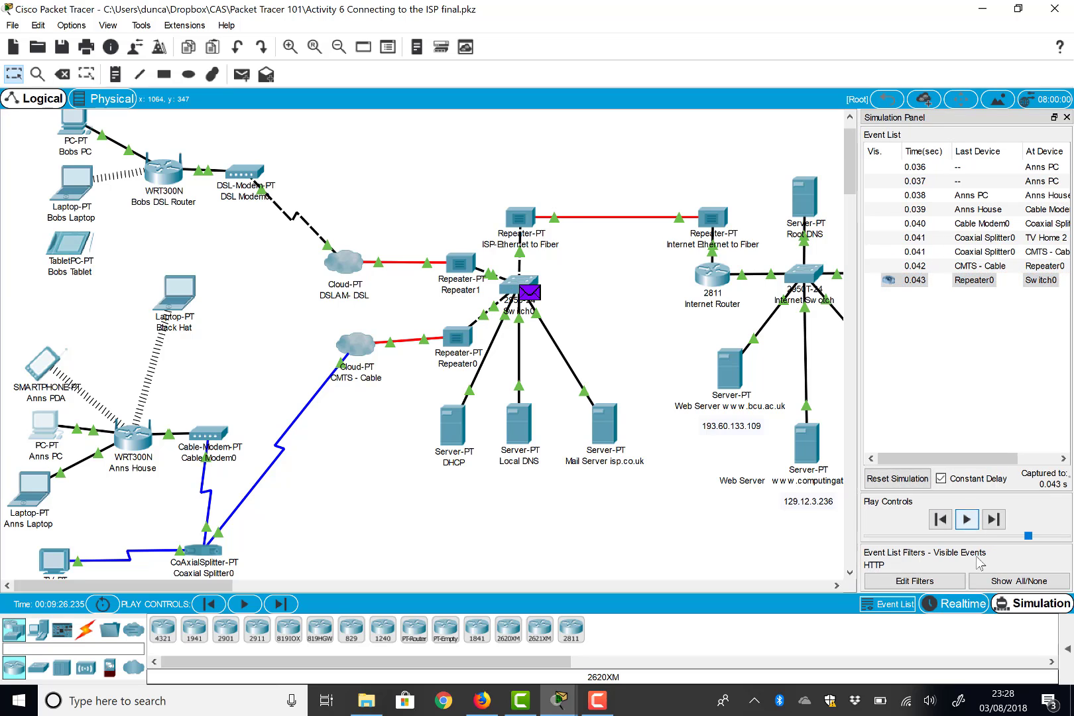
left_click(528, 297)
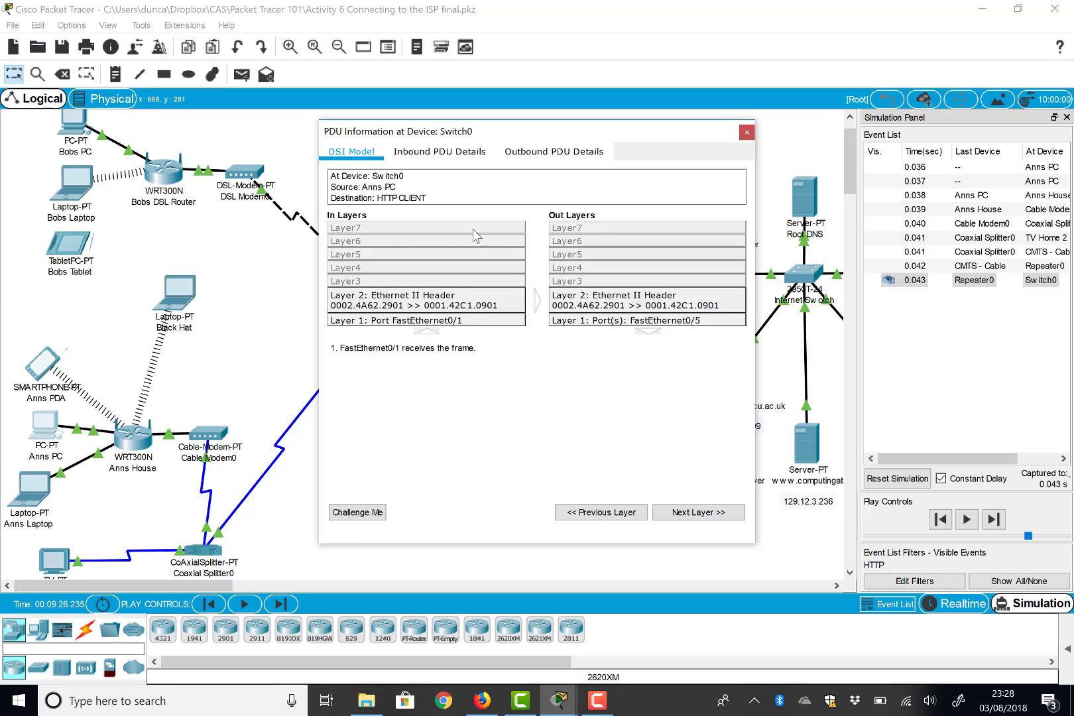
left_click(462, 155)
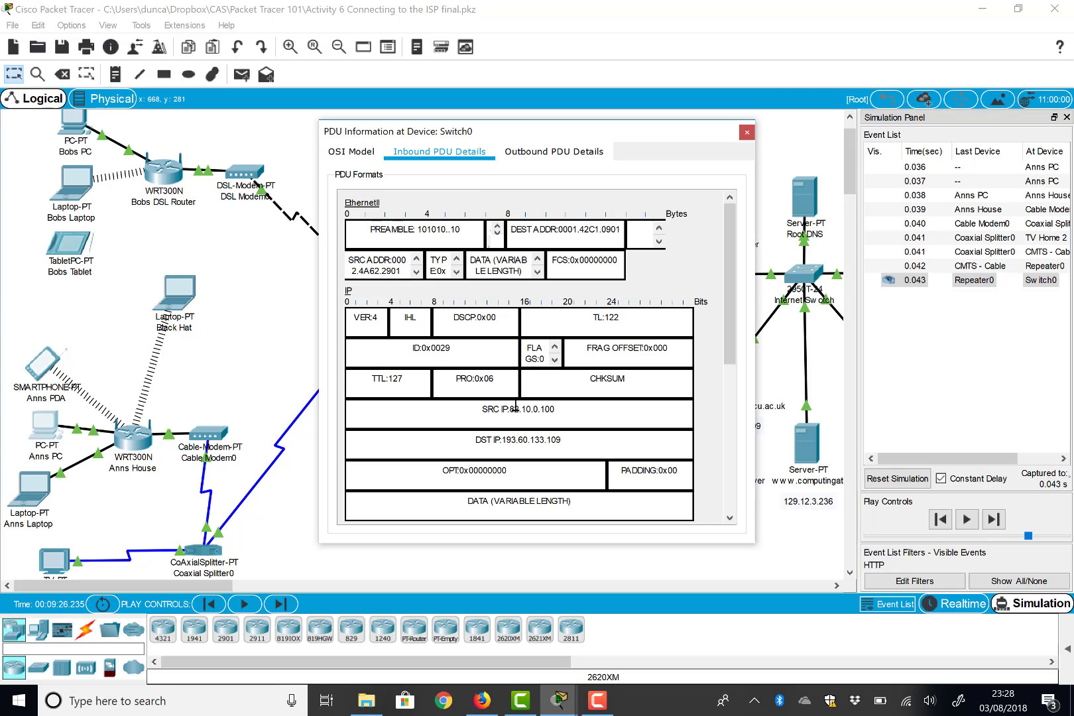
scroll(515, 408, "down", 3)
scroll(542, 288, "up", 3)
left_click(747, 133)
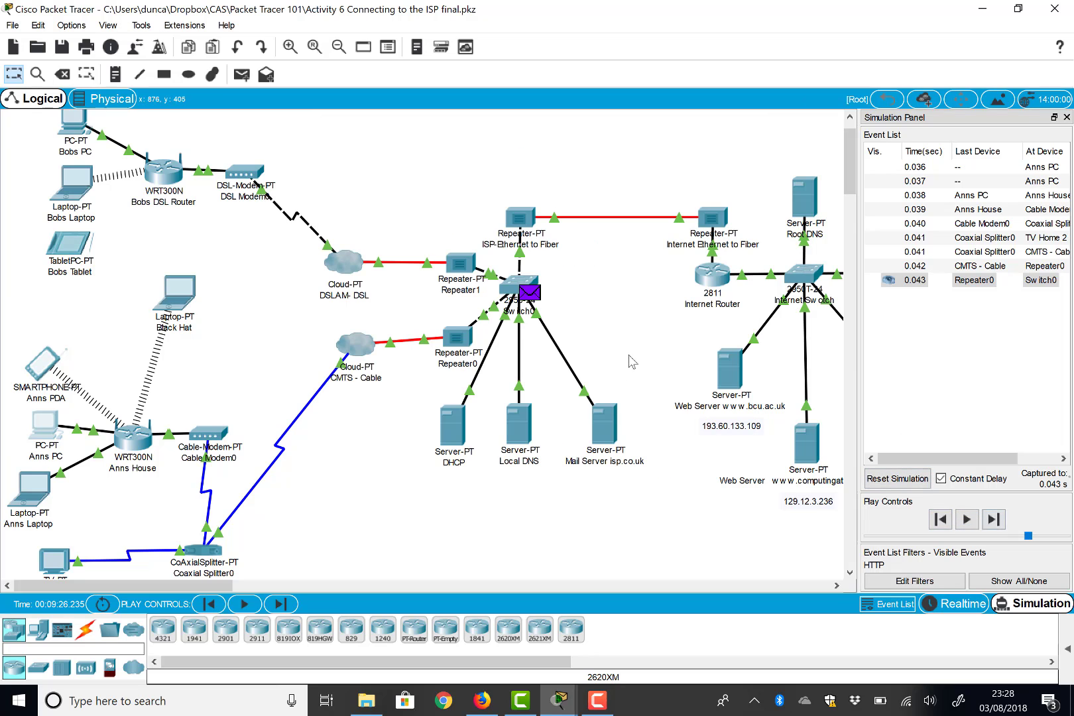
- Review the Miscellaneous preferences without changing anything, then switch back to Realtime mode
left_click(73, 26)
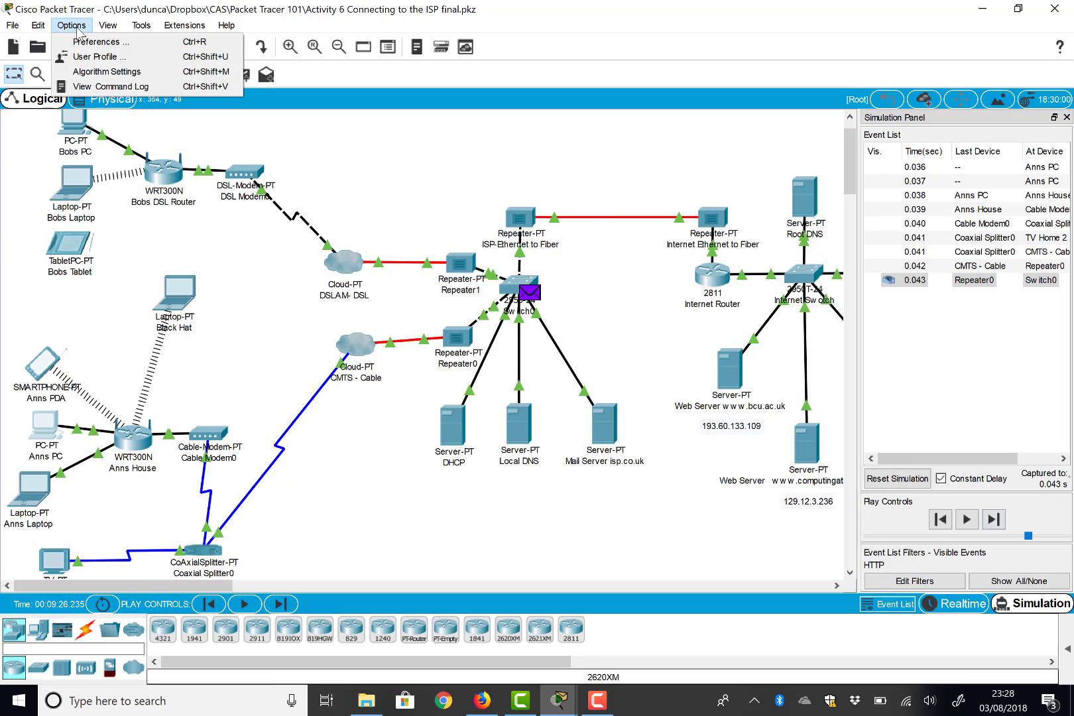
left_click(110, 42)
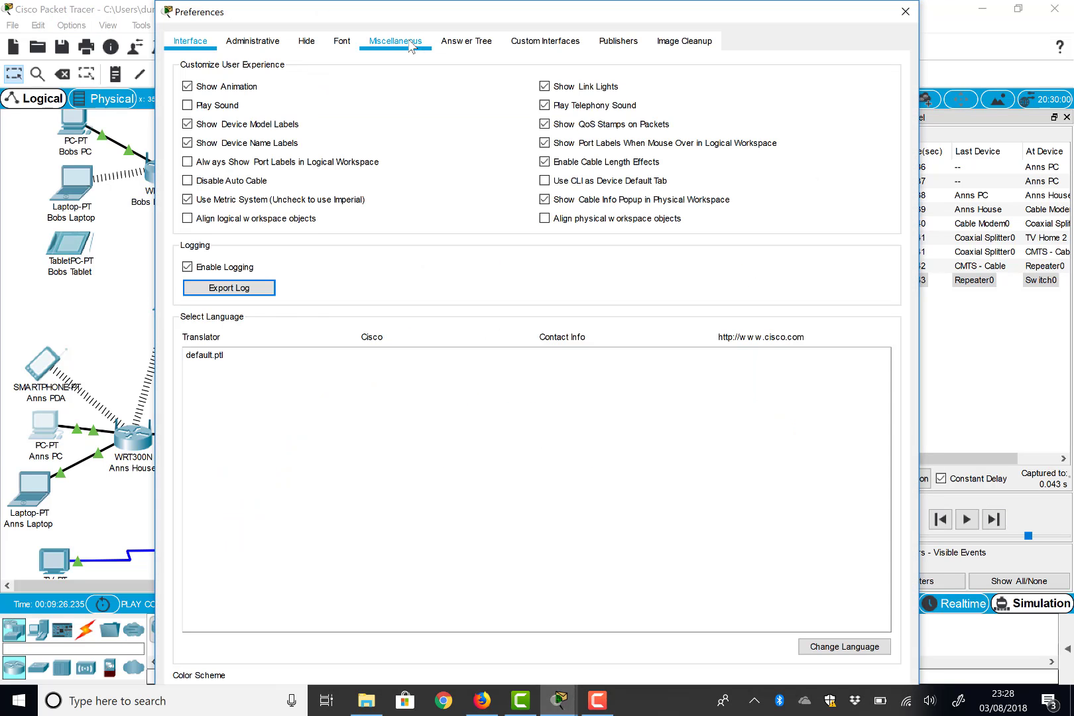
left_click(411, 47)
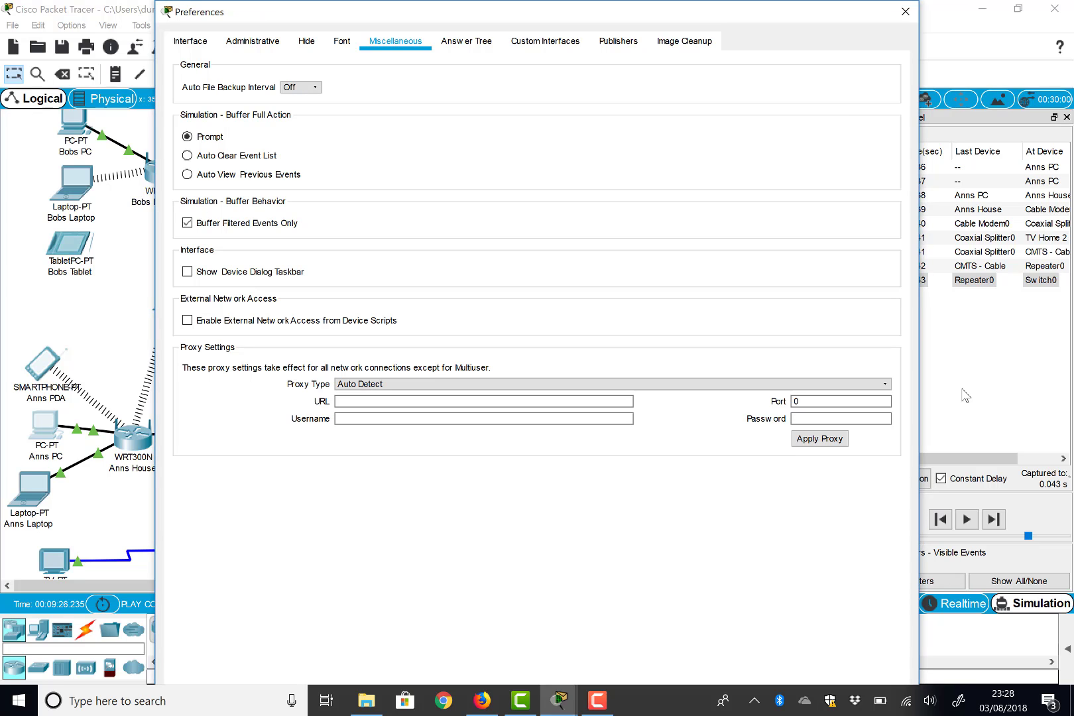
key("Escape")
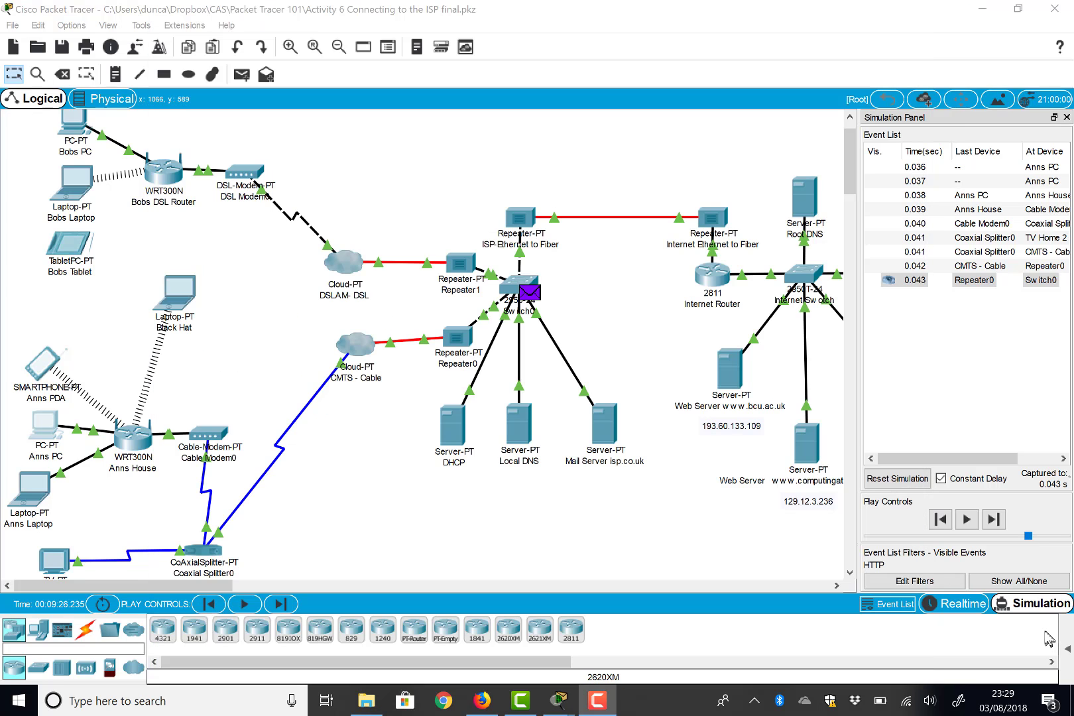
left_click(982, 613)
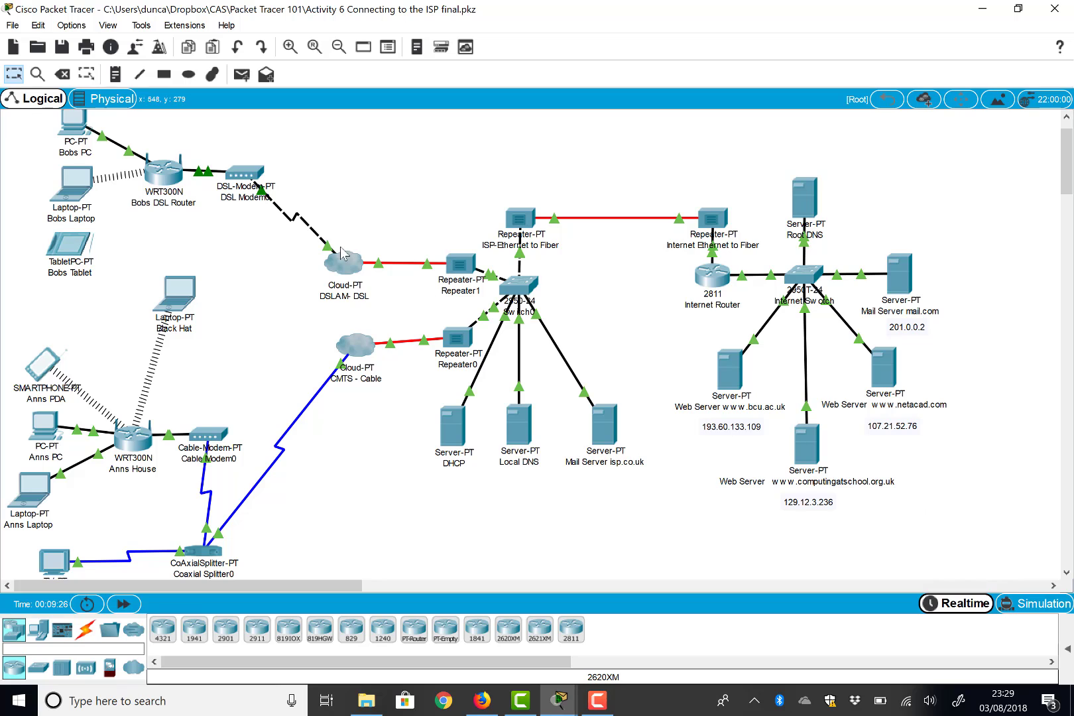